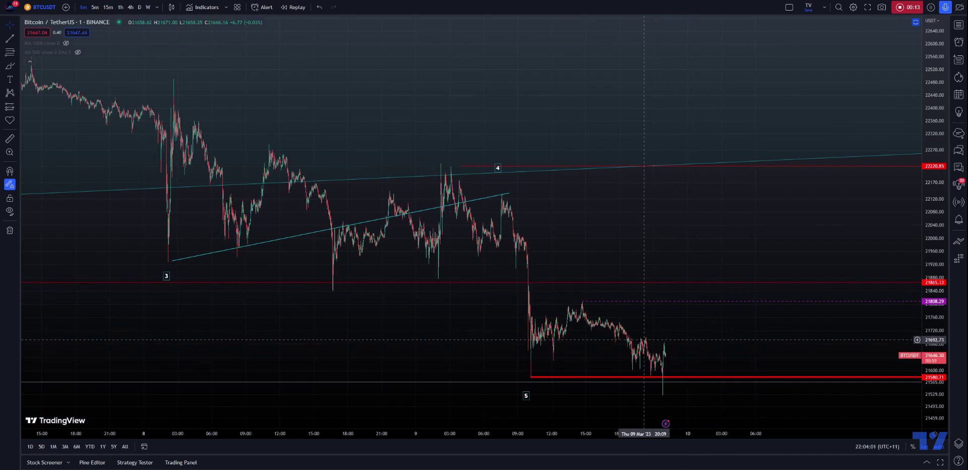
- Place a horizontal ray at 21808.29 and drag the wave 5 label onto the latest low
left_click_drag(713, 311, 709, 310)
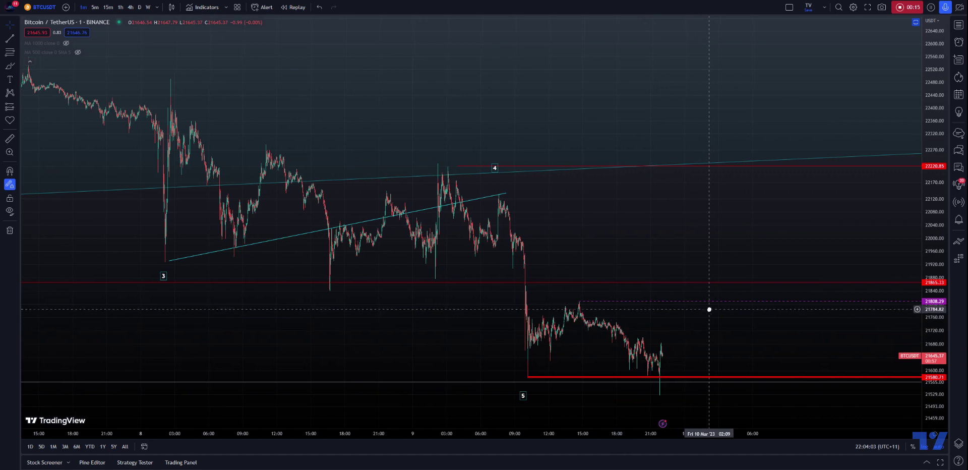
left_click_drag(939, 236, 937, 226)
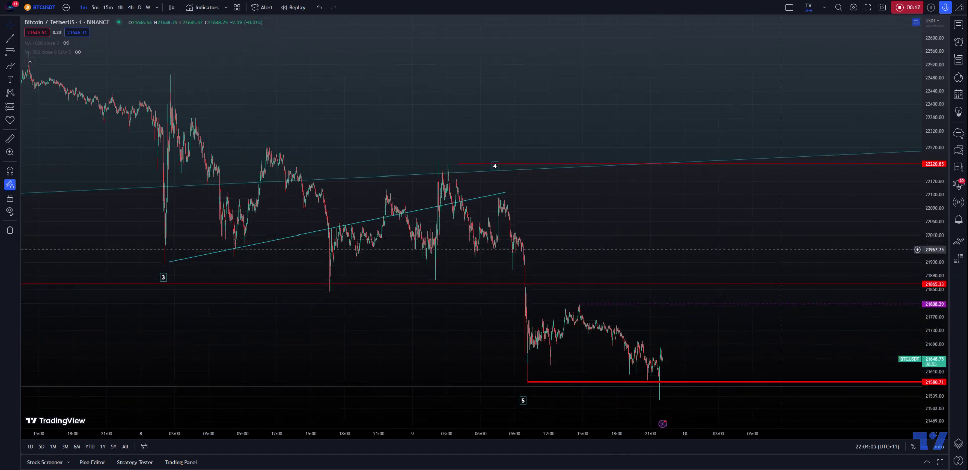
left_click_drag(767, 234, 757, 178)
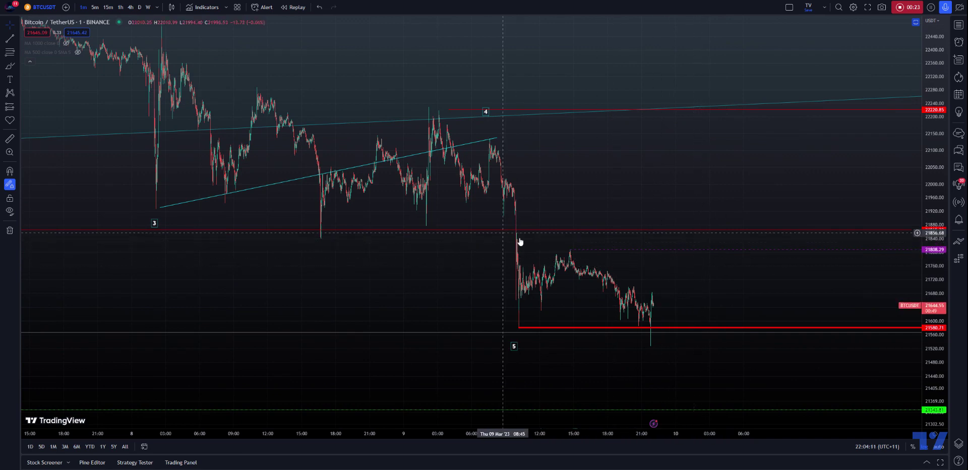
left_click(570, 249)
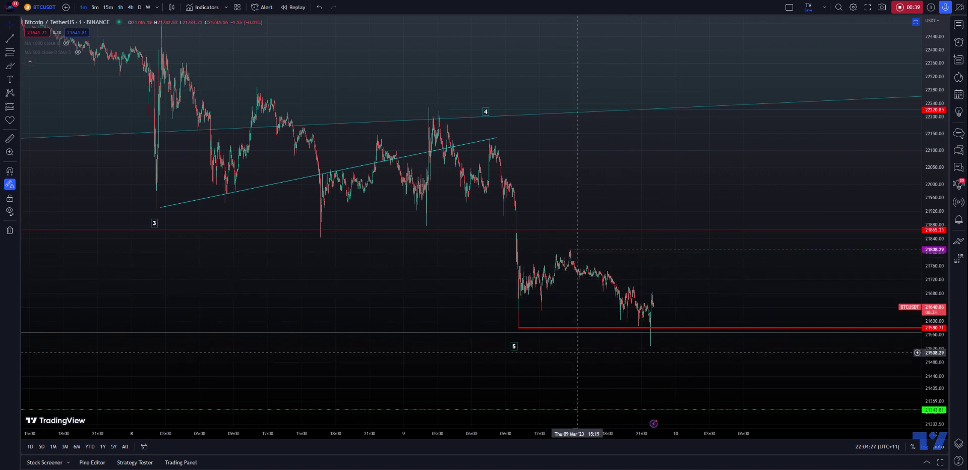
left_click_drag(515, 347, 652, 359)
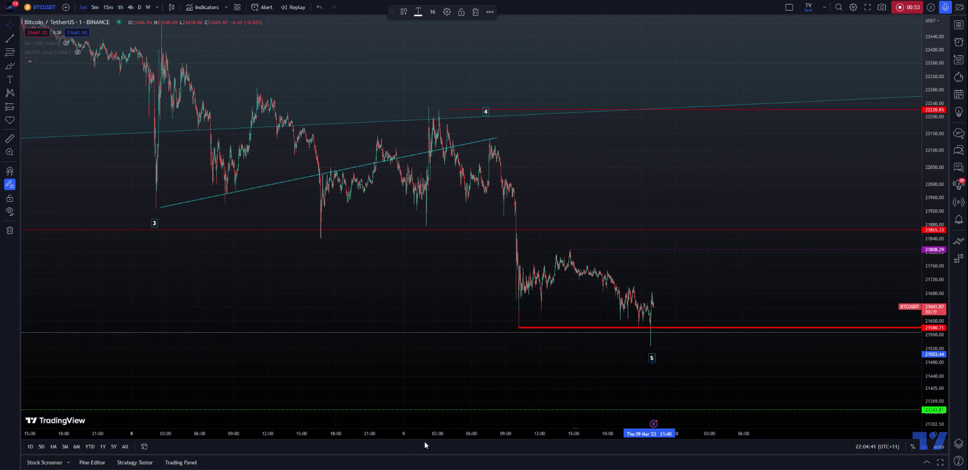
- Switch BTCUSDT to 5-minute candles and rescale the view to show lower prices
left_click(98, 8)
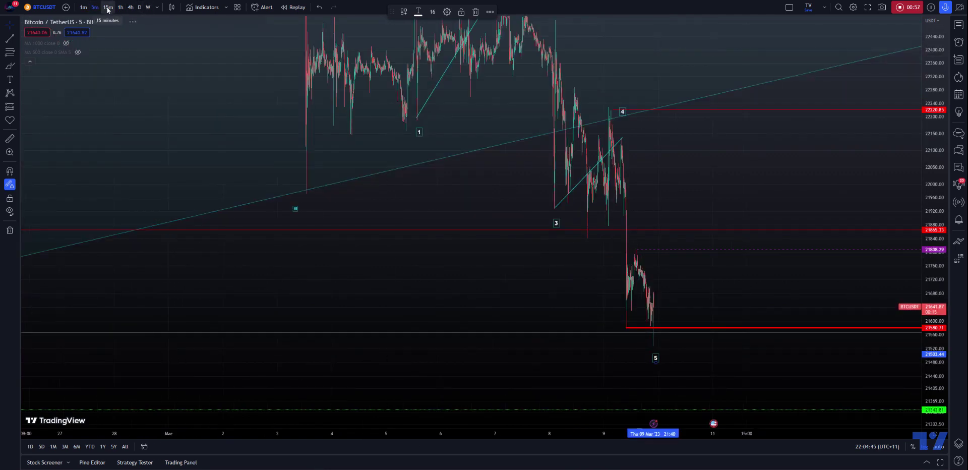
left_click_drag(916, 258, 916, 276)
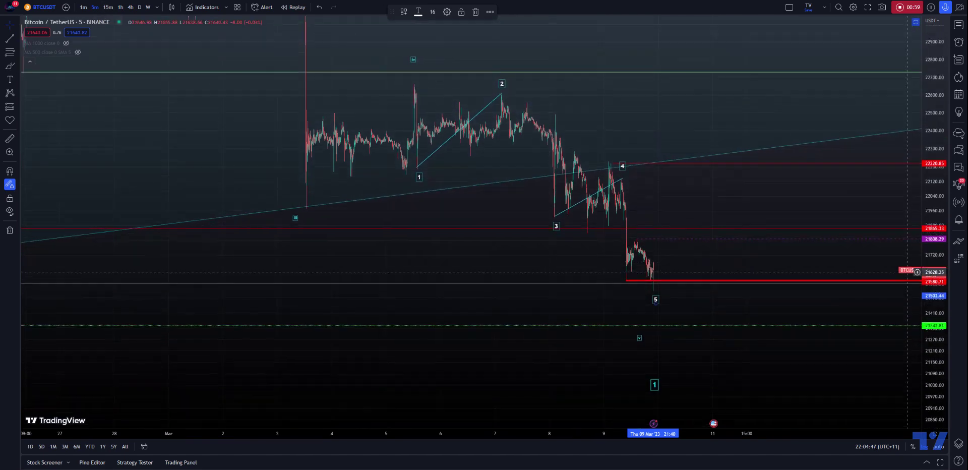
left_click_drag(511, 214, 473, 244)
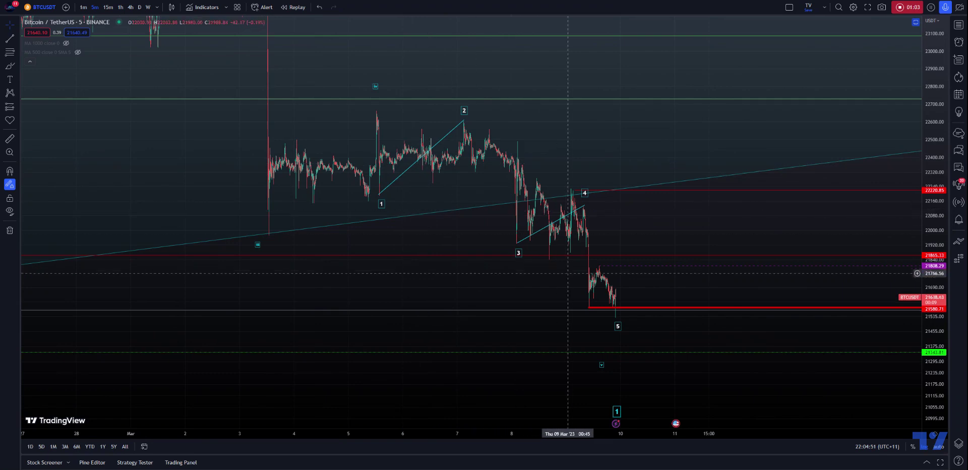
- Brush a thick green stroke along waves 1 through 5
left_click(19, 68)
left_click(39, 82)
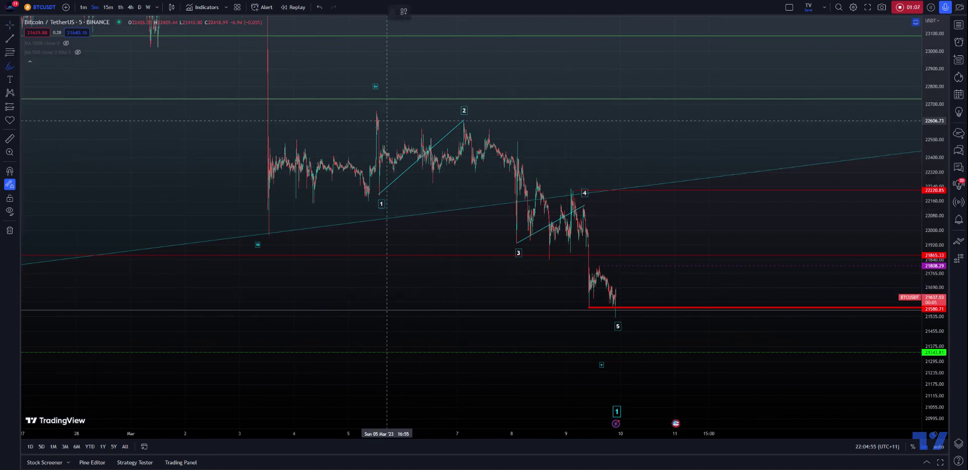
mouse_move(378, 114)
left_mouse_down()
mouse_move(377, 183)
mouse_move(463, 120)
mouse_move(509, 247)
mouse_move(583, 200)
mouse_move(610, 318)
left_mouse_up()
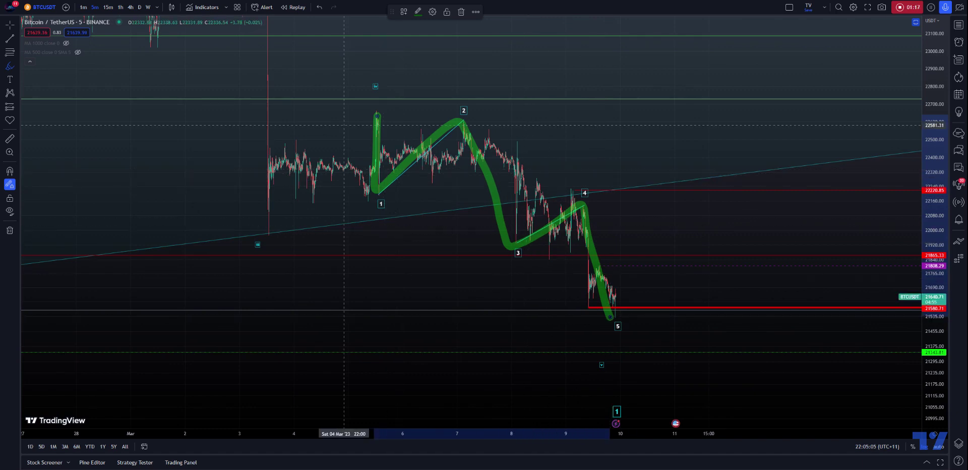
- Draw a cyan zigzag of alternating highs and lows via 21500.89, ending at the dashed 21342 level
left_click(12, 41)
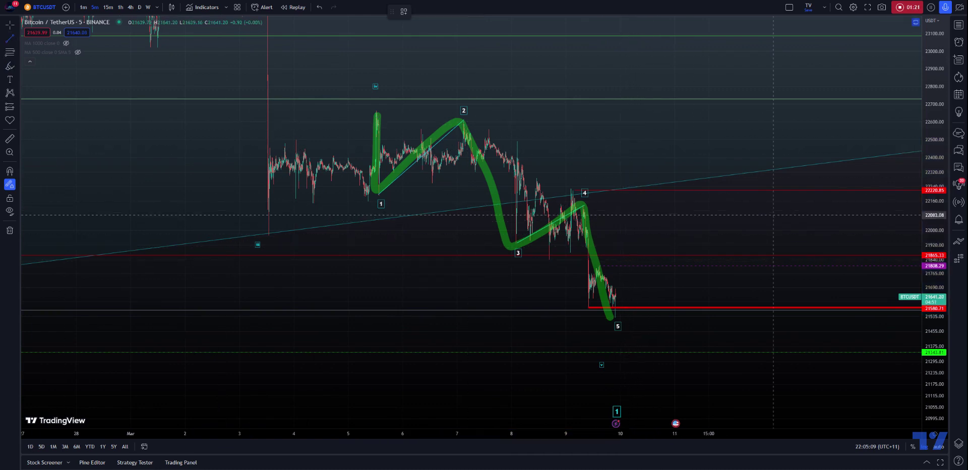
left_click(642, 199)
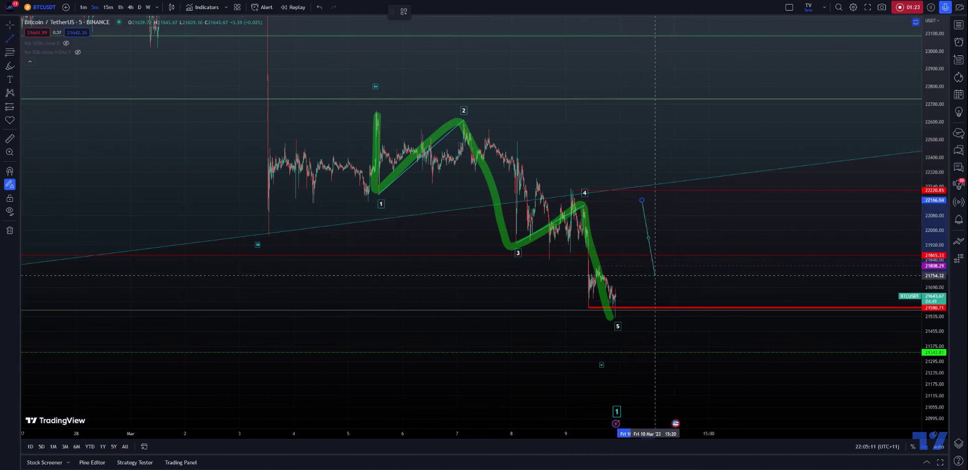
left_click(656, 280)
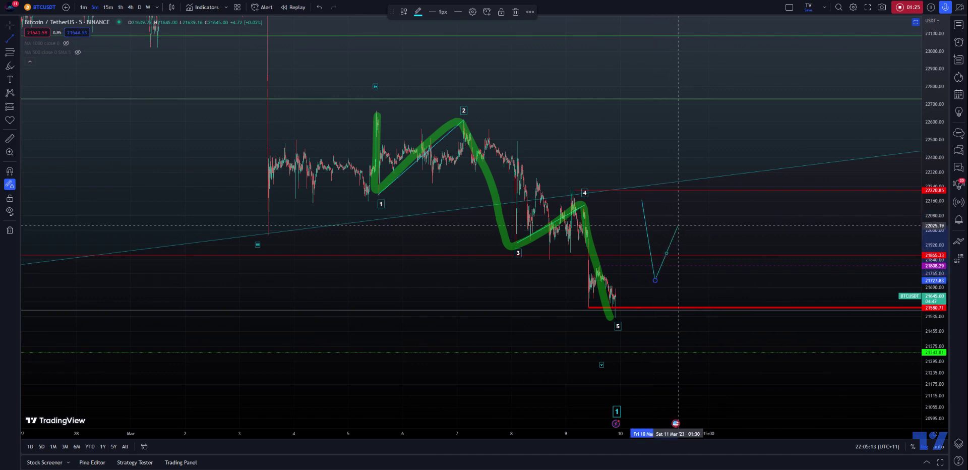
left_click(678, 225)
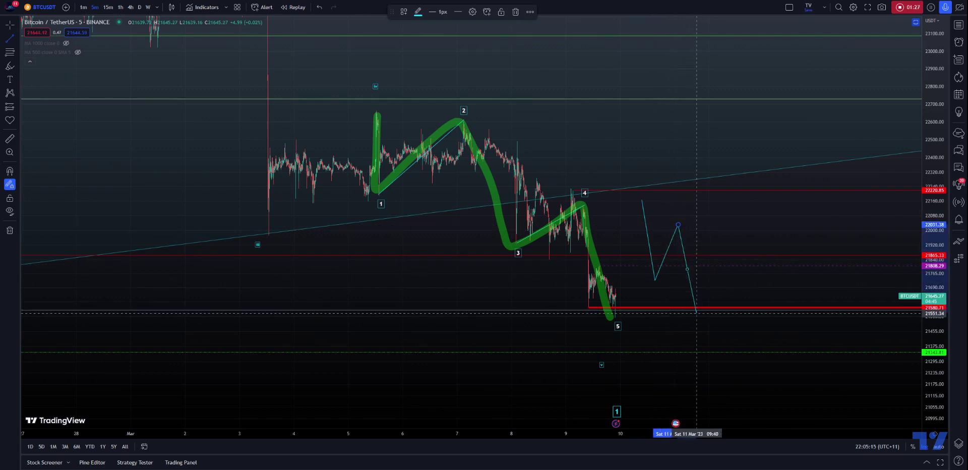
left_click(696, 323)
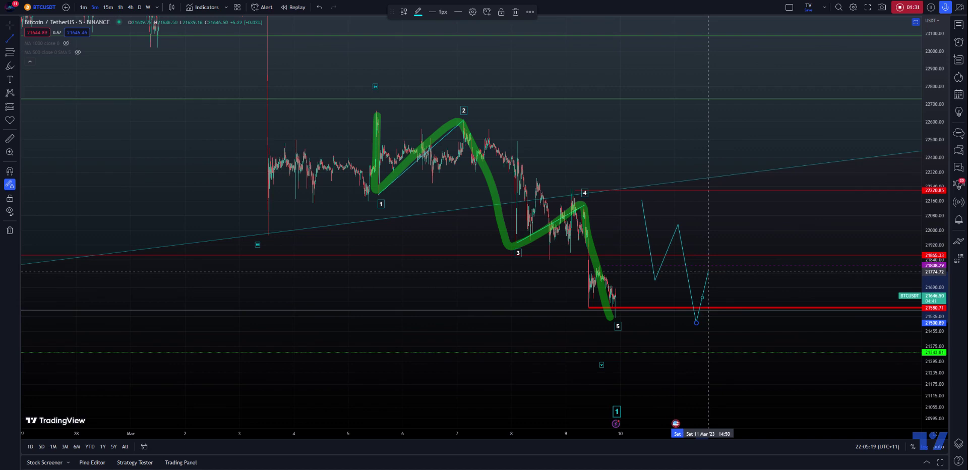
left_click(709, 272)
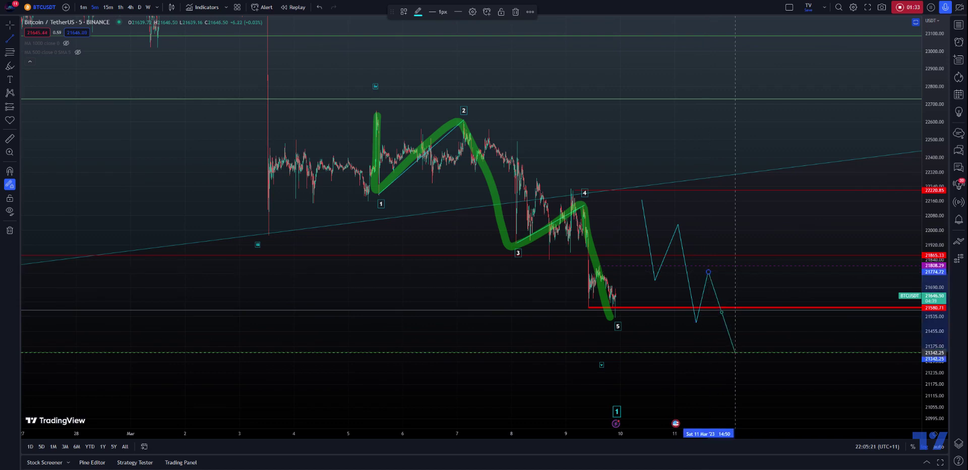
left_click(736, 353)
left_click(763, 284)
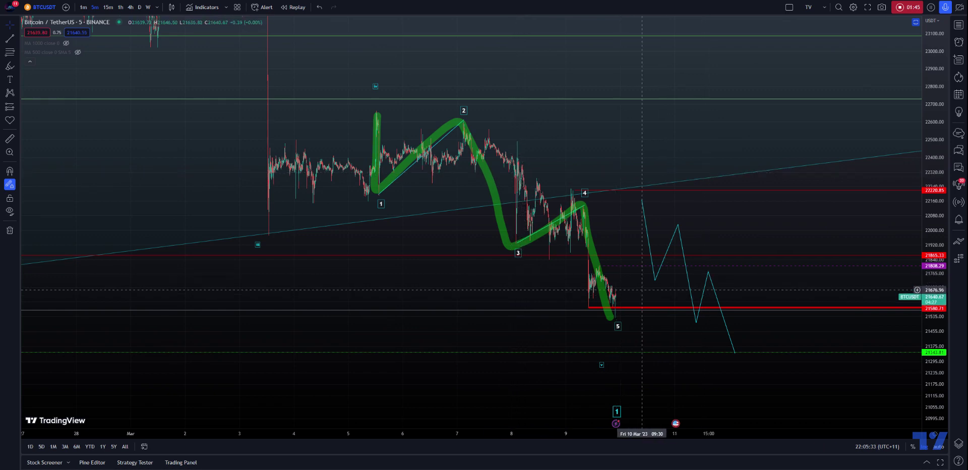
- Make room on the right and start a new cyan zigzag with its first highs and lows
left_click_drag(617, 290, 489, 278)
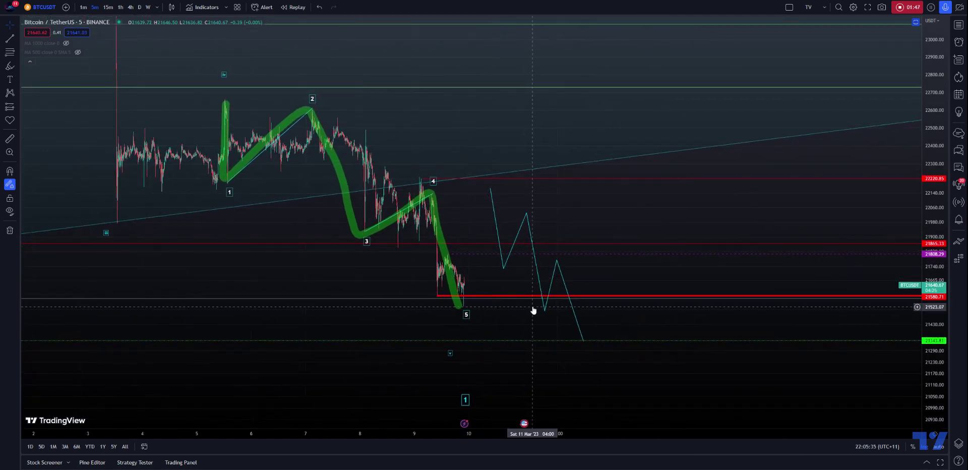
left_click(10, 39)
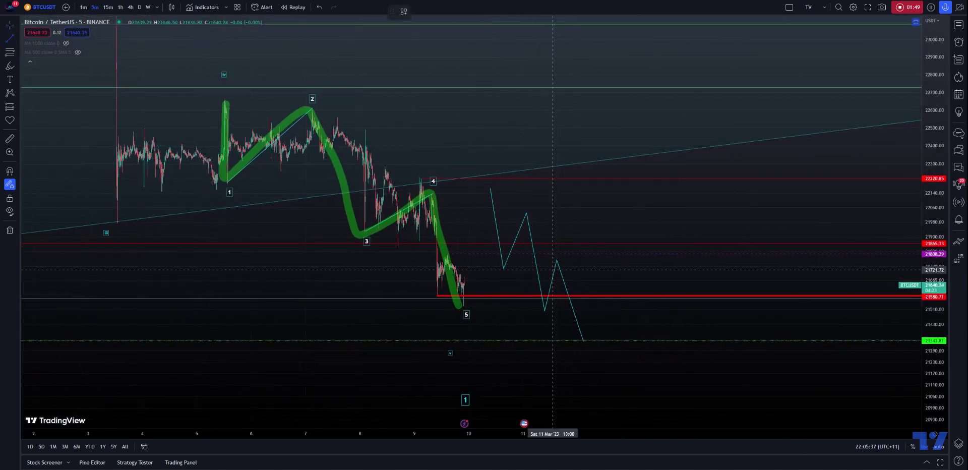
left_click(604, 189)
left_click(616, 230)
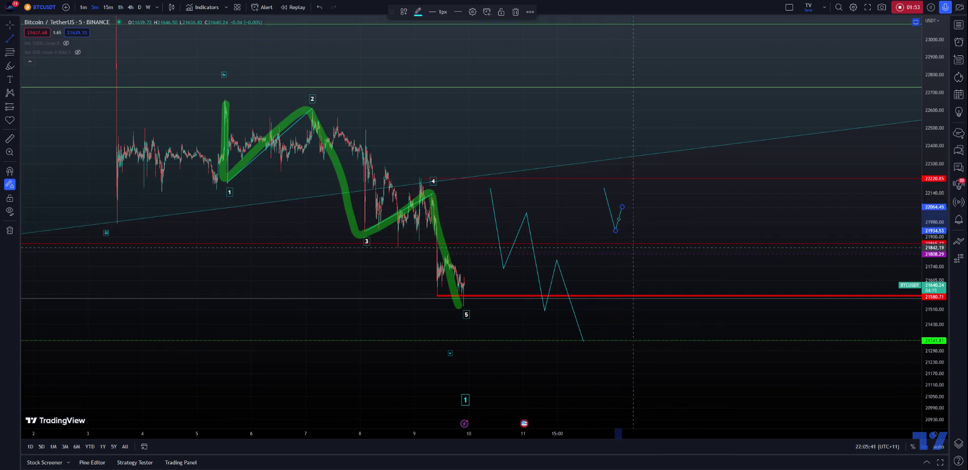
left_click(624, 205)
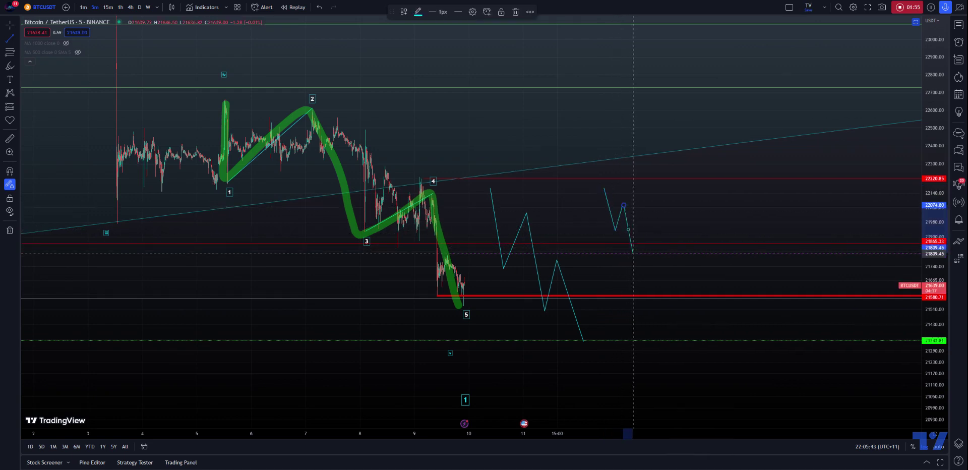
left_click(634, 254)
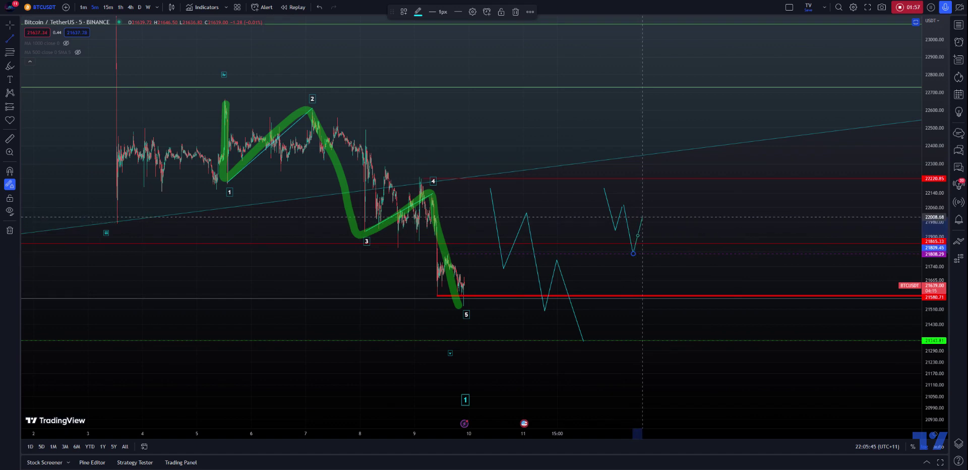
left_click(642, 216)
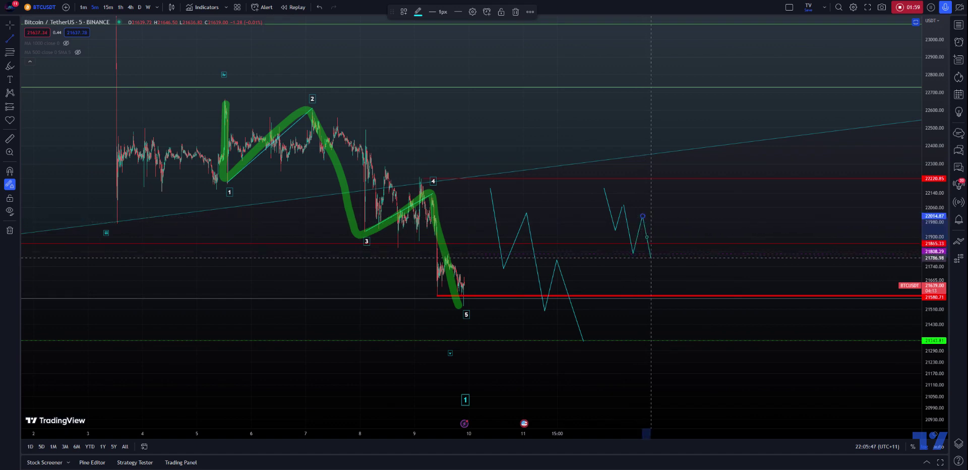
- Continue the zigzag through lower lows down to the red 21580.71 line and finish it
left_click(651, 257)
left_click(659, 237)
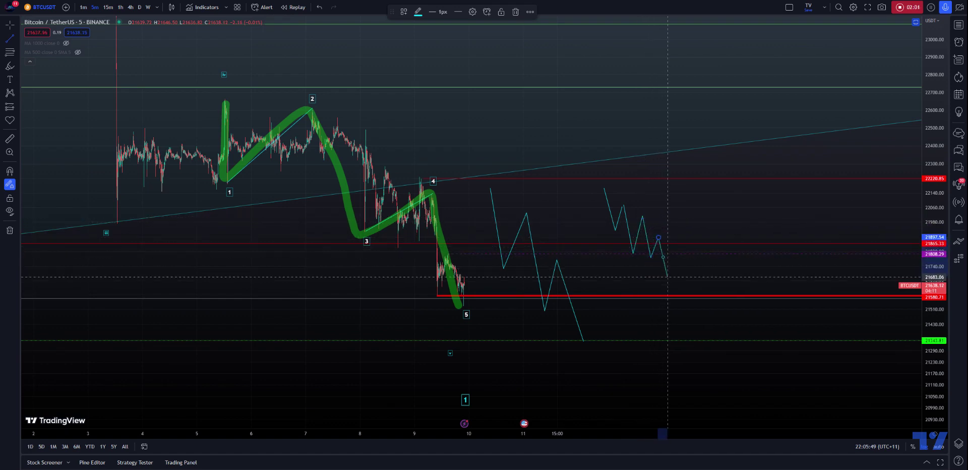
left_click(668, 277)
left_click(676, 253)
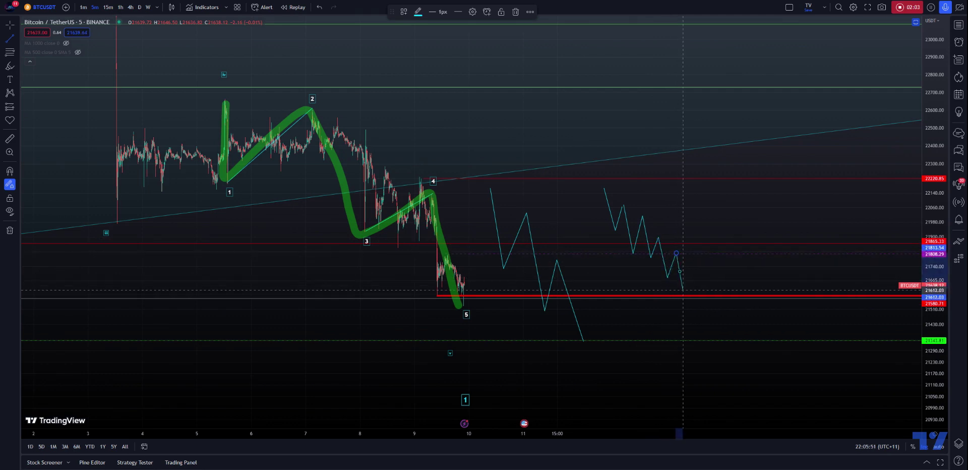
left_click(683, 289)
left_click(692, 269)
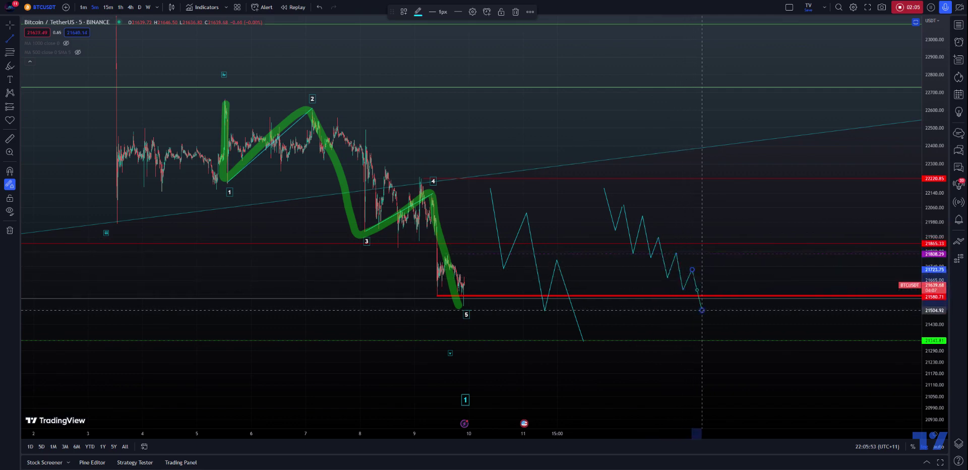
left_click(702, 310)
key("Escape")
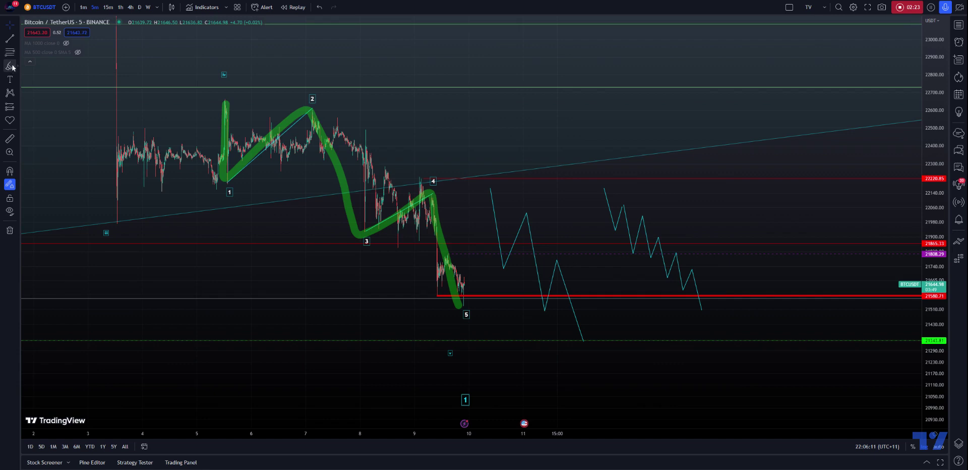
- Draw a second cyan zigzag from near 22150 stepping down below the 21580.71 red line
left_click(10, 40)
left_click(693, 190)
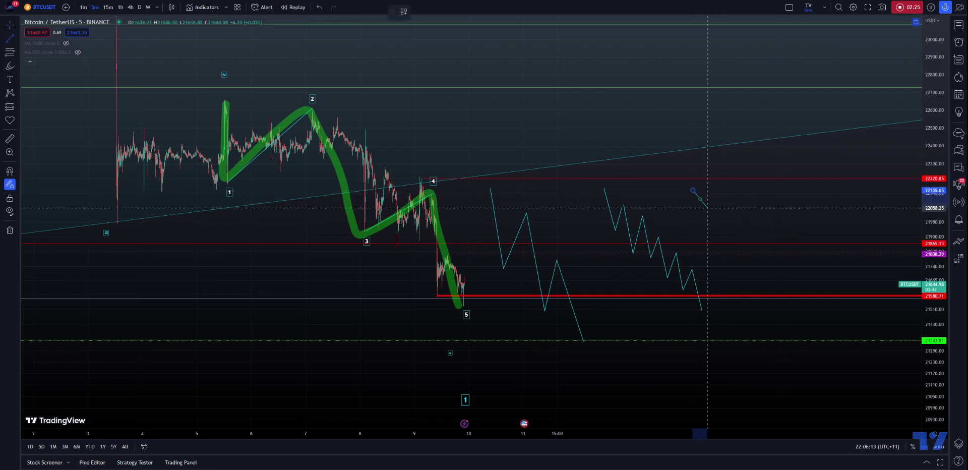
left_click(710, 231)
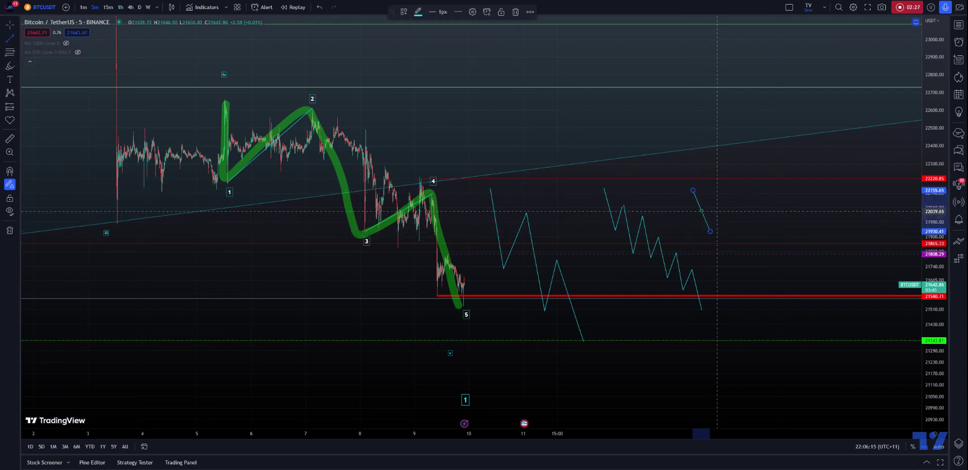
left_click(710, 231)
left_click(717, 204)
left_click(717, 205)
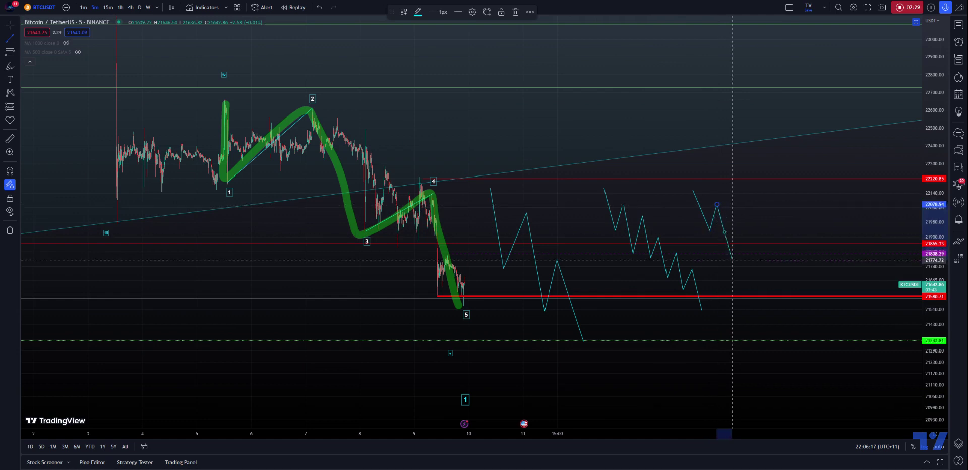
left_click(733, 260)
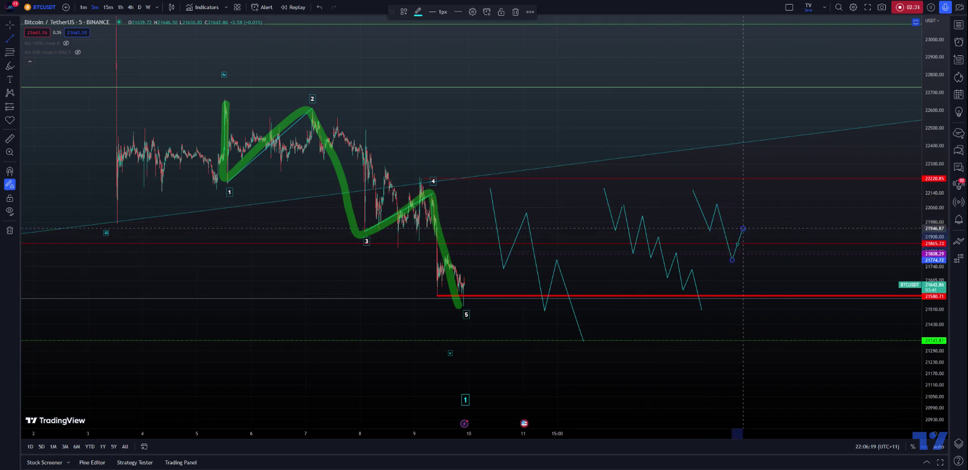
left_click(743, 228)
left_click(752, 280)
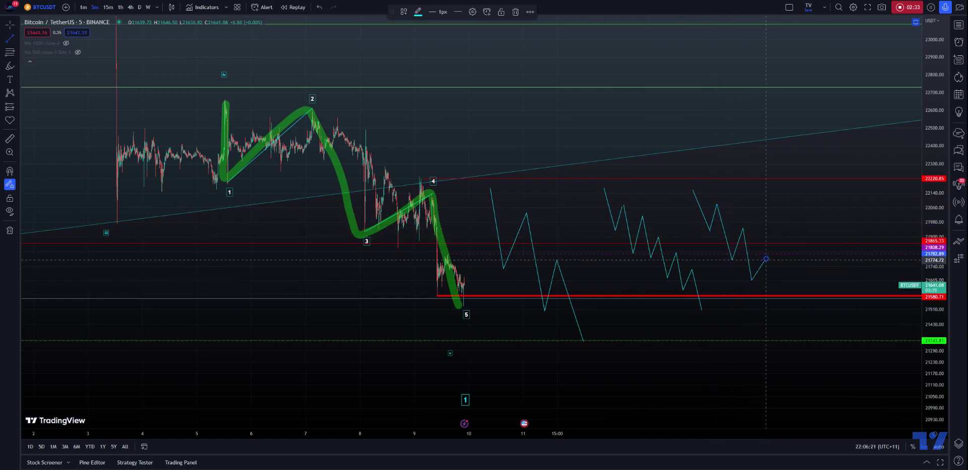
left_click(766, 259)
left_click(777, 311)
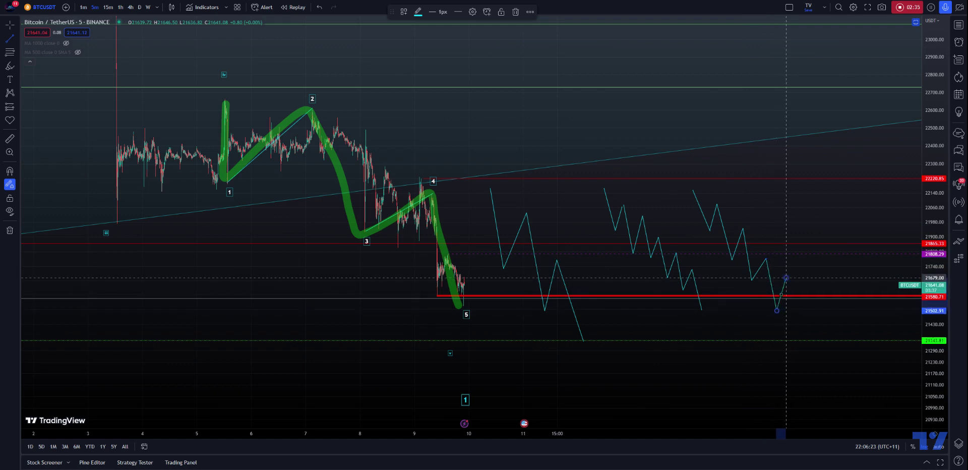
left_click(787, 278)
left_click(793, 315)
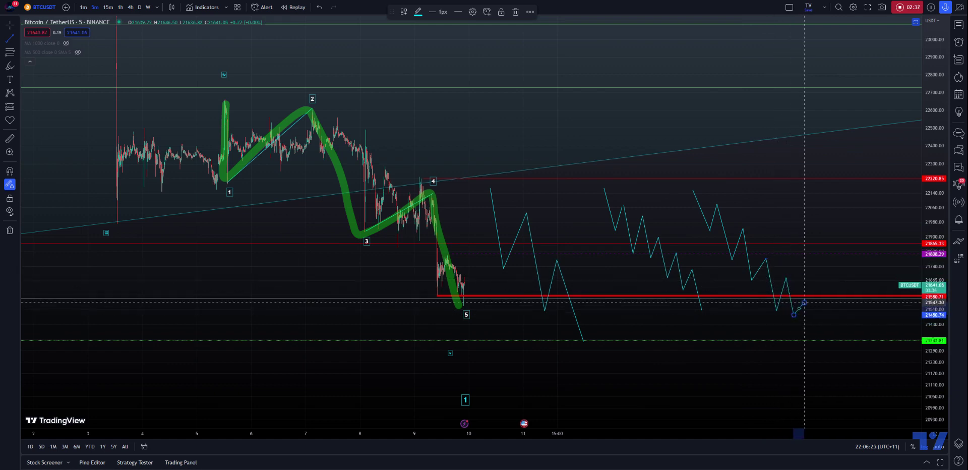
left_click(805, 303)
key("Escape")
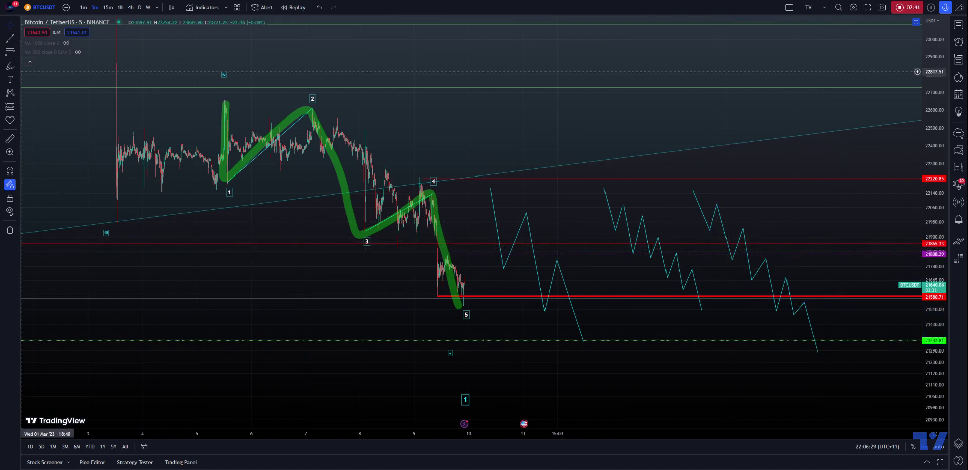
- Mark the zigzag's small correction and decline with green brush strokes
left_click(9, 66)
left_click(730, 243)
left_click_drag(730, 242, 738, 255)
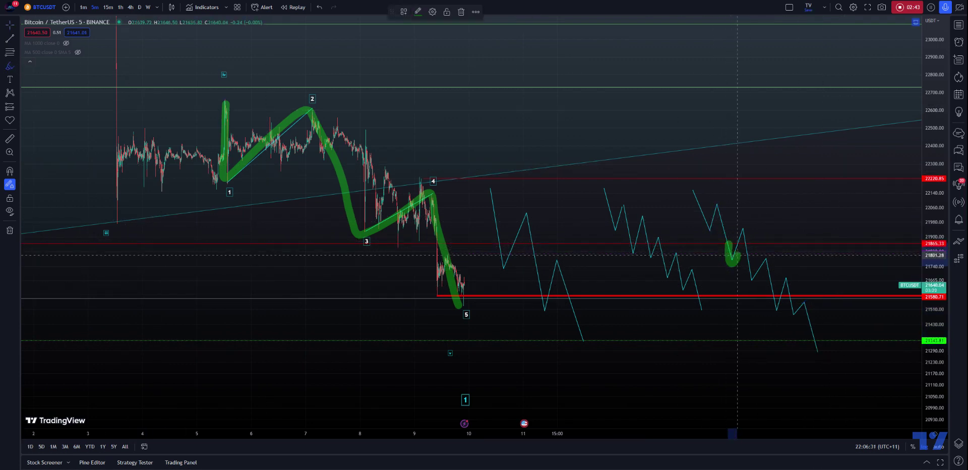
mouse_move(788, 278)
left_mouse_down()
mouse_move(779, 309)
mouse_move(794, 315)
mouse_move(749, 268)
mouse_move(709, 265)
left_mouse_up()
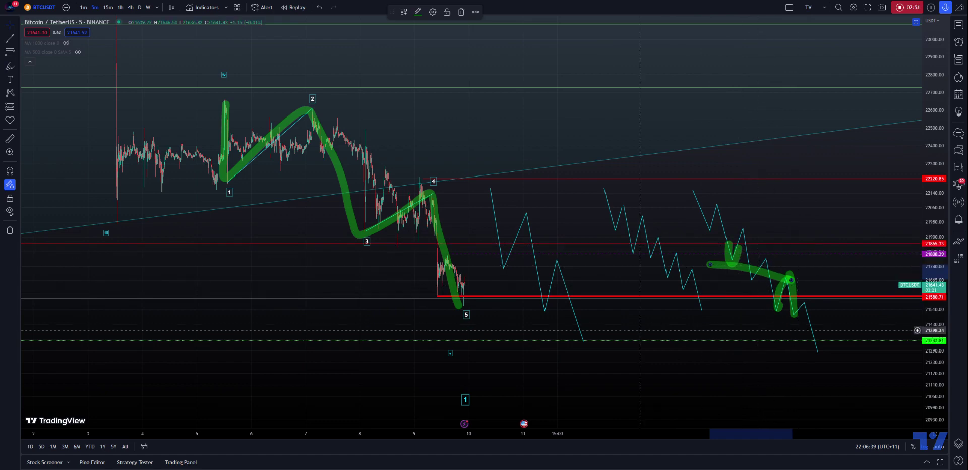
right_click(639, 329)
left_click_drag(453, 277, 619, 258)
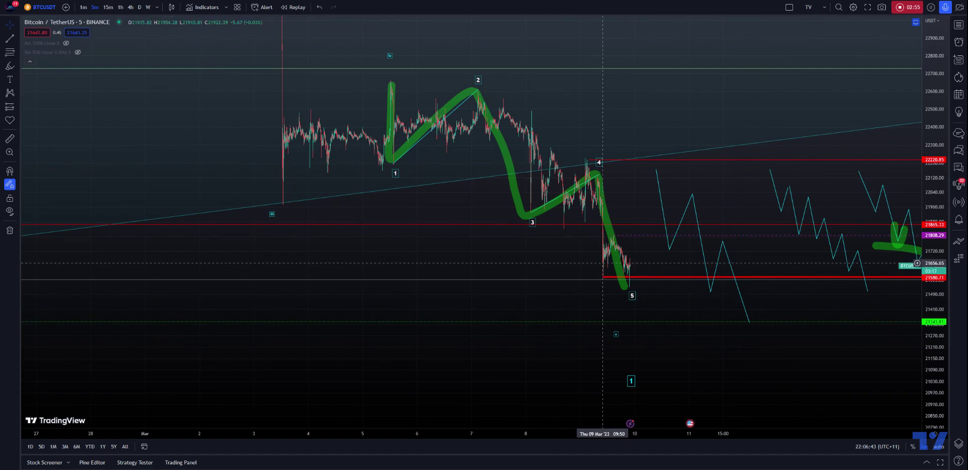
- Switch to 1-minute candles and move the green brush stroke down and left
left_click(83, 7)
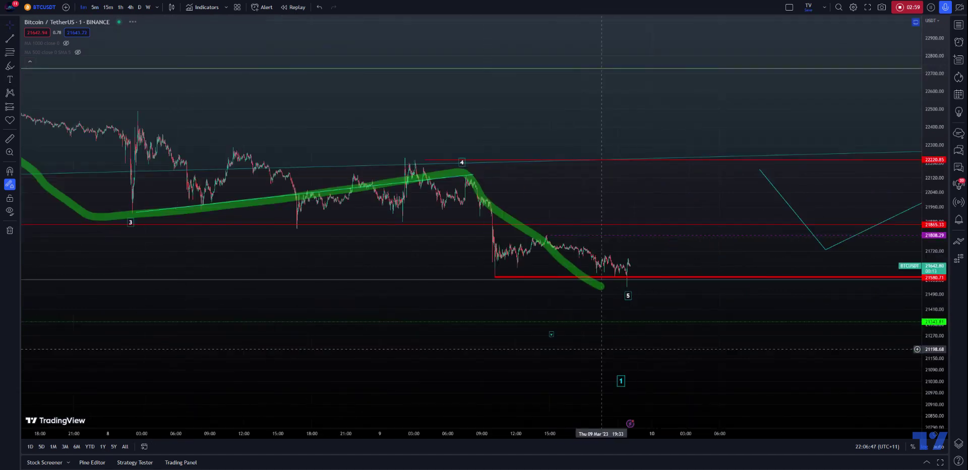
left_click_drag(510, 222, 118, 281)
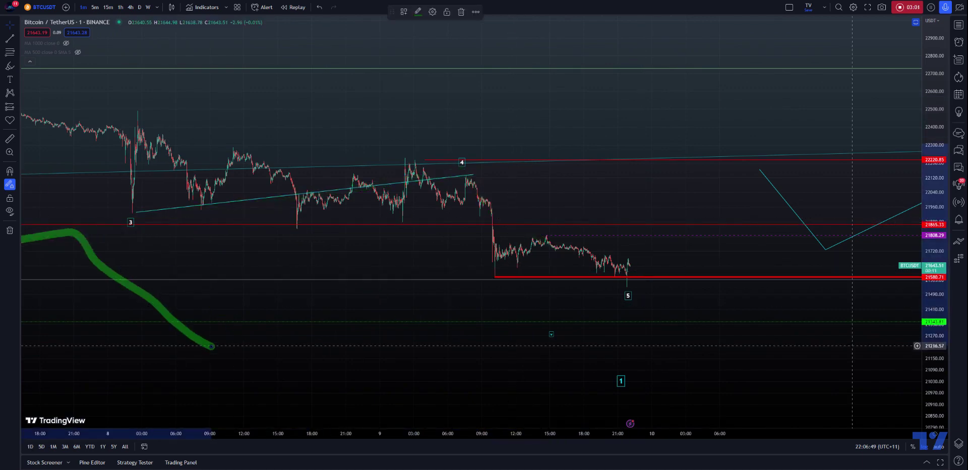
left_click_drag(939, 389, 939, 303)
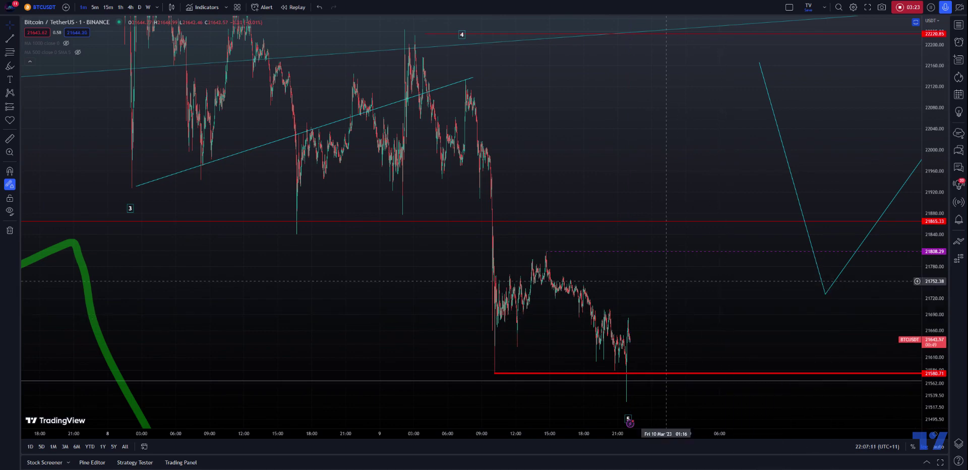
- Zoom and pan to frame the sharp drop to the 21580.71 level closely
left_click_drag(653, 301, 792, 262)
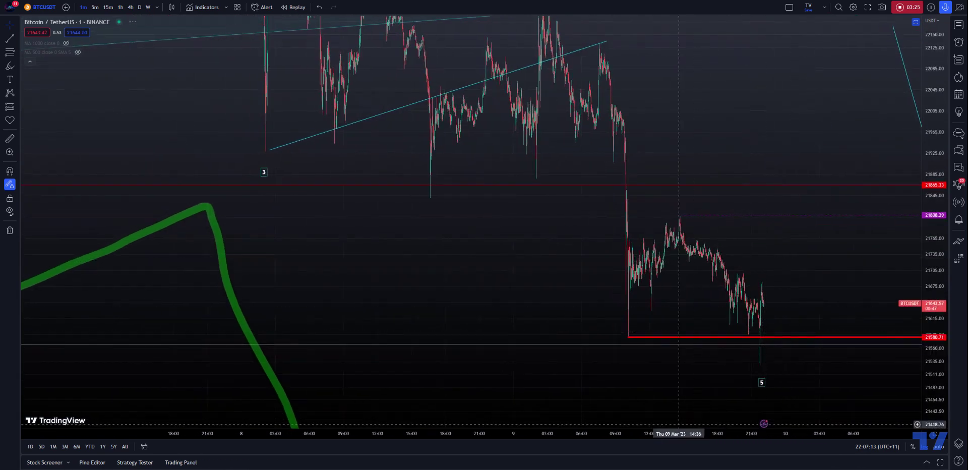
left_click_drag(635, 434, 22, 348)
left_click_drag(166, 281, 551, 295)
left_click_drag(930, 283, 930, 113)
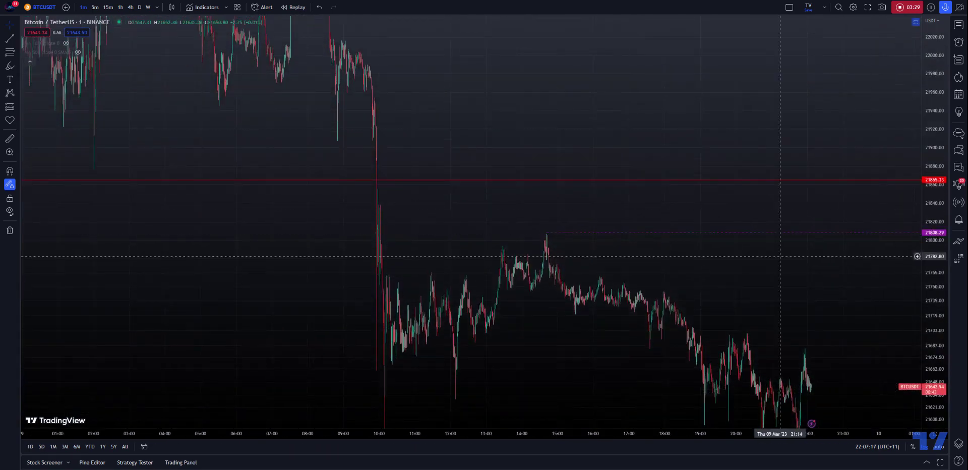
left_click_drag(735, 280, 742, 199)
left_click_drag(482, 328, 582, 341)
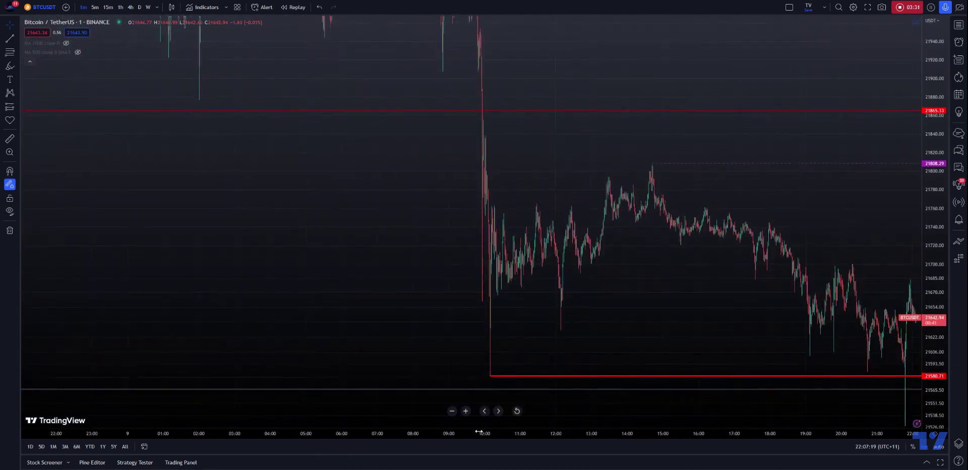
left_click_drag(482, 433, 235, 429)
left_click_drag(527, 296, 461, 297)
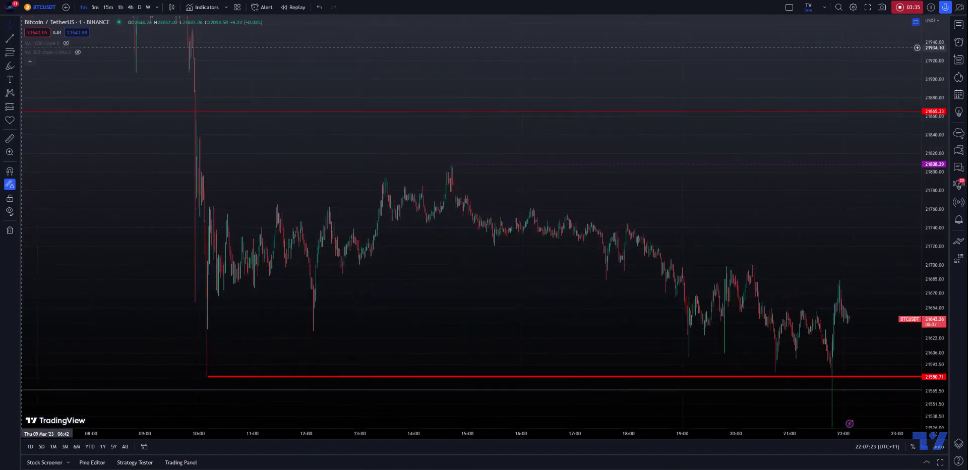
- Draw a 4px cyan line from the drop's low up to the first bounce
left_click(10, 38)
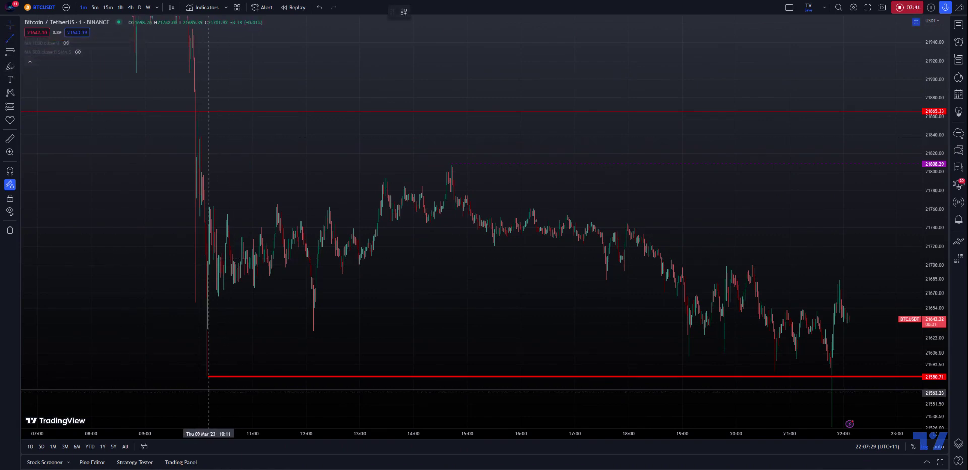
left_click(205, 379)
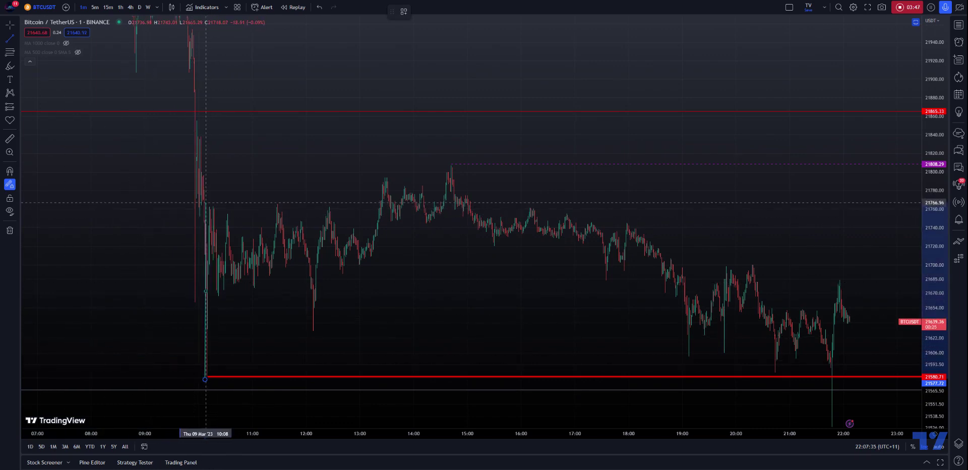
left_click(213, 206)
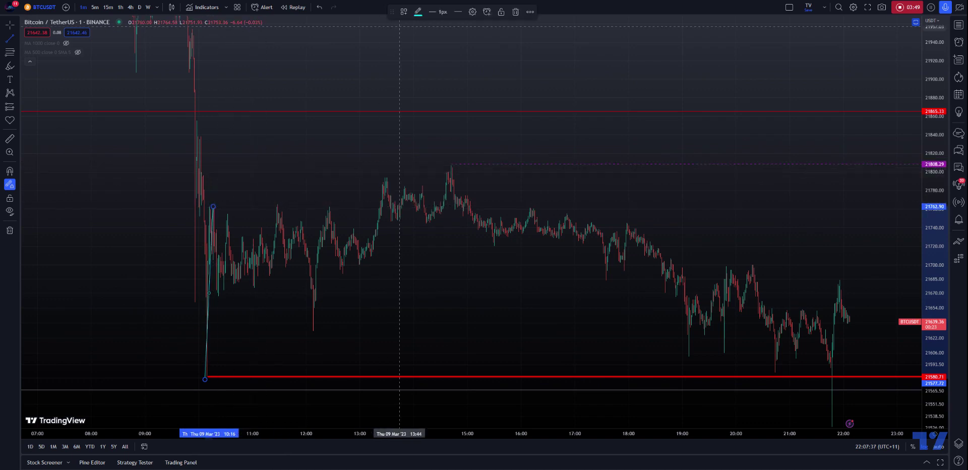
left_click(436, 13)
left_click(439, 64)
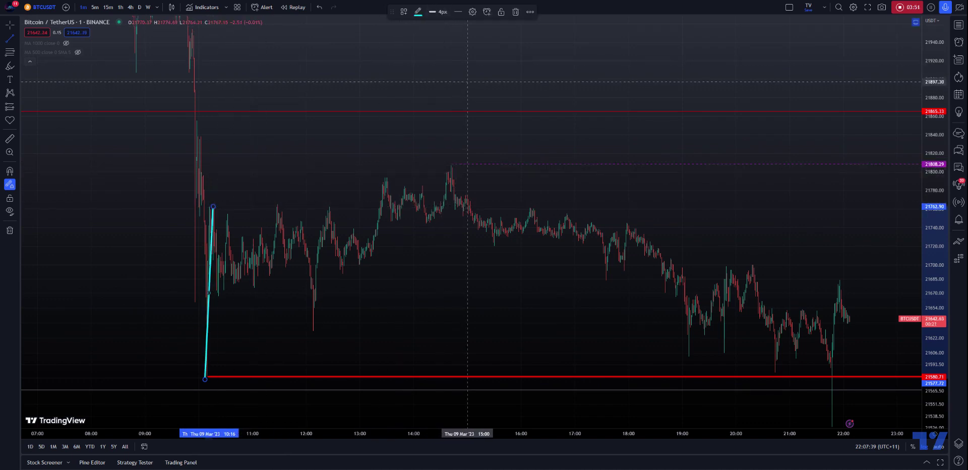
- Extend the wave down to the pullback low, then up to the 21808 peak
left_click(212, 204)
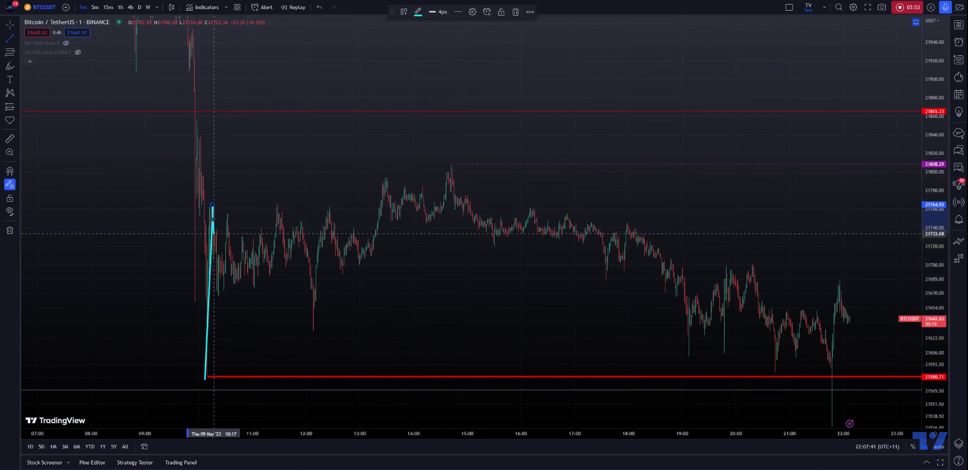
mouse_move(214, 234)
left_mouse_down()
mouse_move(216, 298)
mouse_move(281, 205)
left_mouse_up()
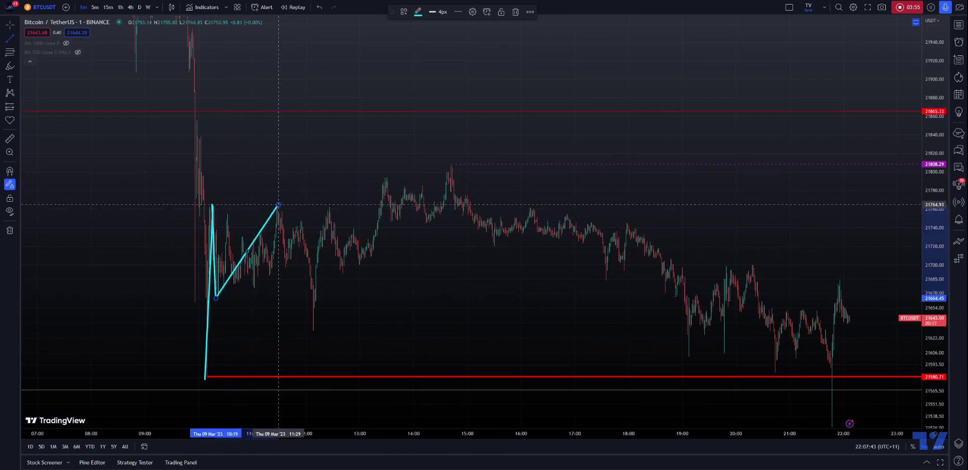
left_click(279, 205)
left_click(312, 329)
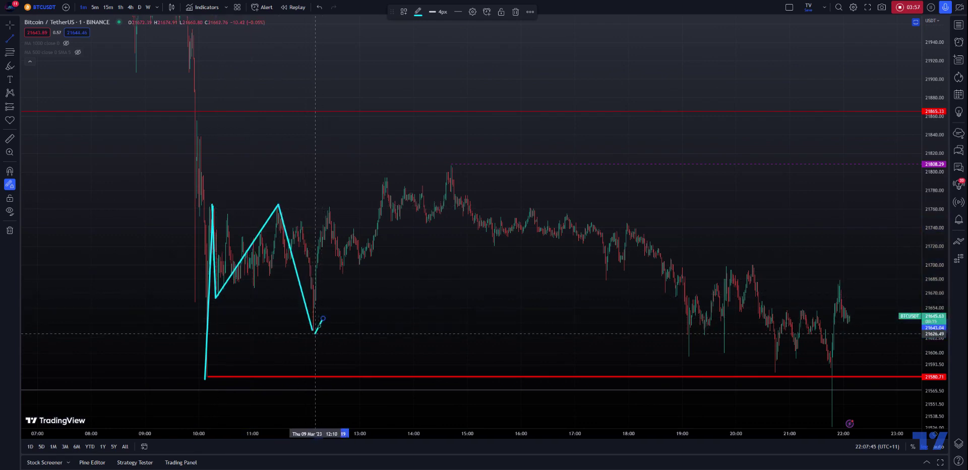
key("Escape")
key("alt+t")
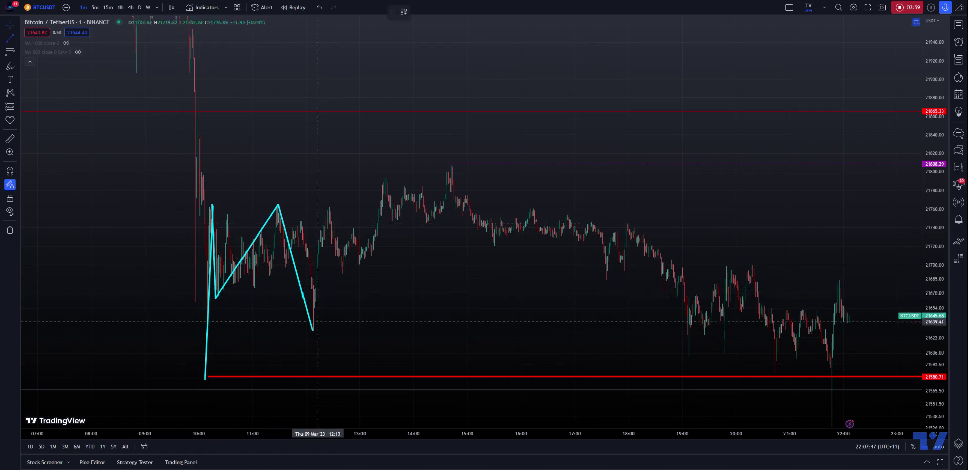
left_click(317, 331)
left_click(453, 163)
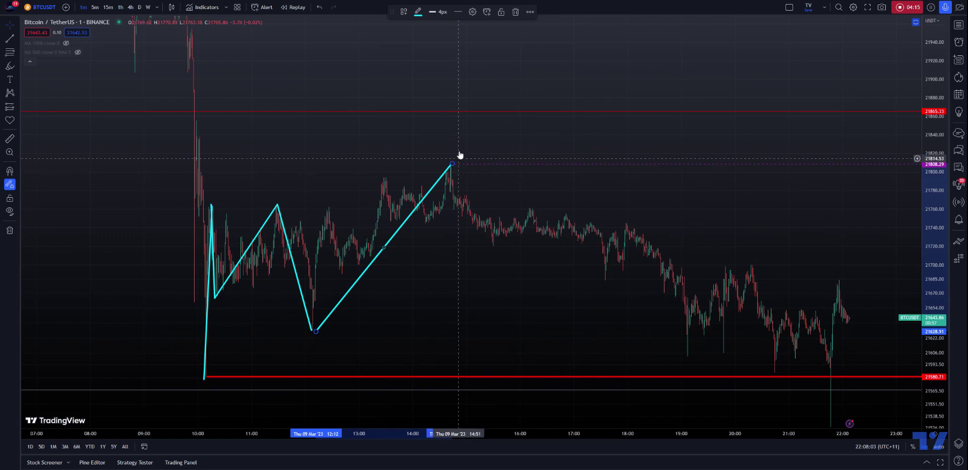
- Pan and rescale the 1-minute chart to bring the green projection drawing into view
left_click_drag(437, 153, 464, 161)
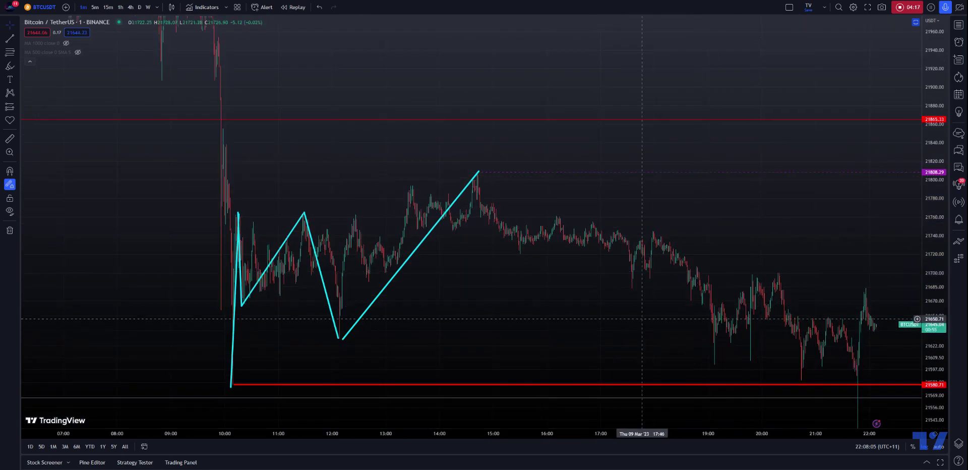
left_click_drag(642, 319, 467, 238)
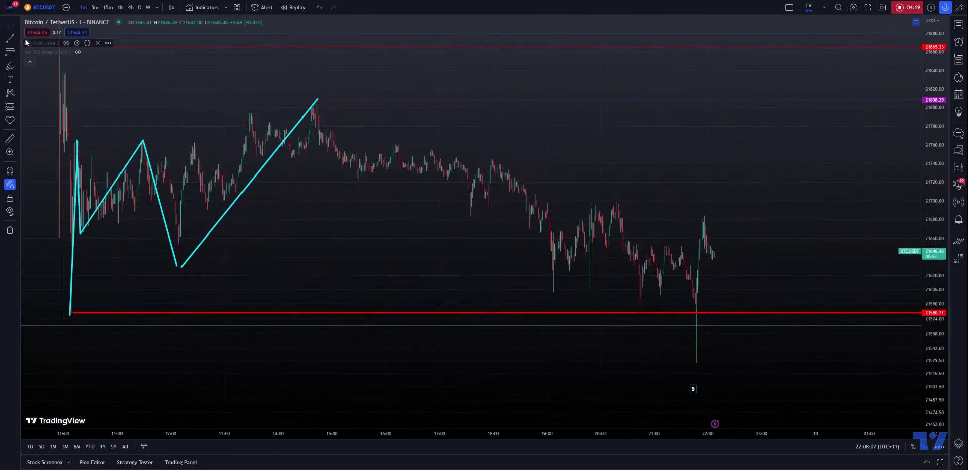
left_click(10, 38)
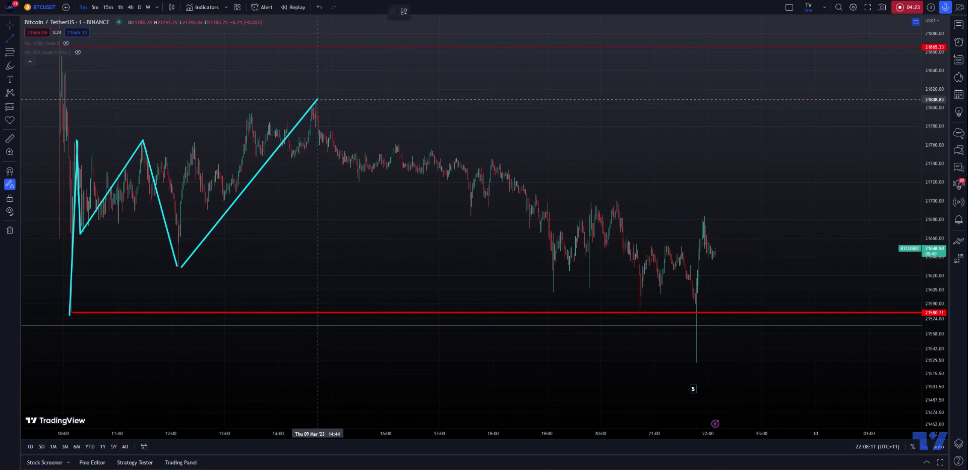
left_click(318, 100)
left_click_drag(782, 189, 814, 212)
left_click_drag(599, 436, 720, 435)
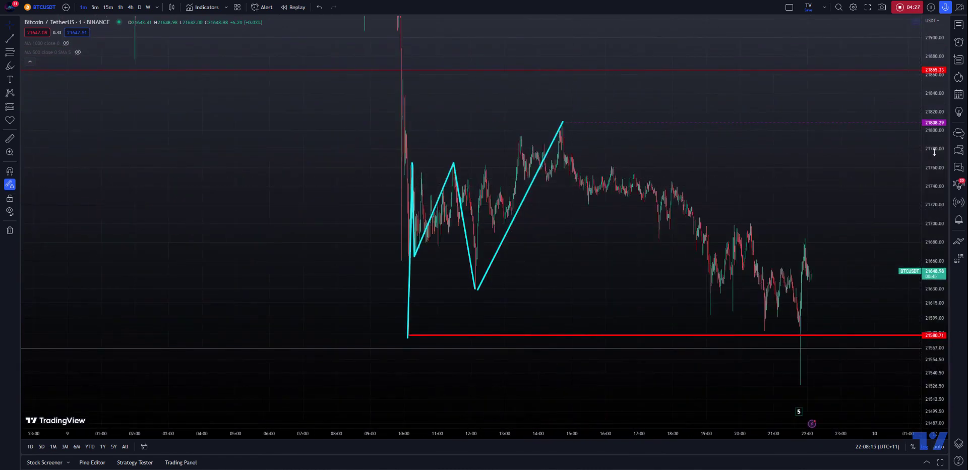
left_click_drag(935, 152, 933, 304)
mouse_move(845, 321)
left_mouse_down()
mouse_move(319, 292)
mouse_move(54, 346)
left_mouse_up()
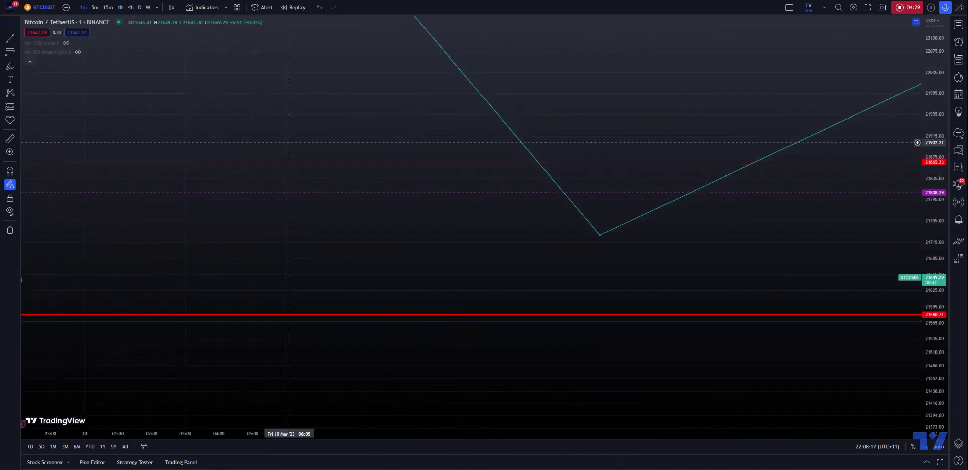
- On 15-minute candles, circle the sideways zigzag with a green brush loop, then return to 1m
left_click(108, 8)
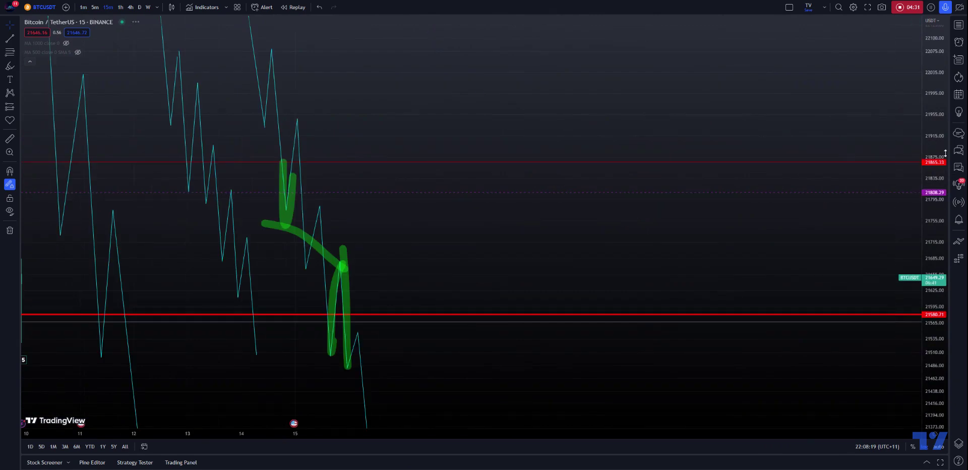
left_click_drag(939, 103, 960, 394)
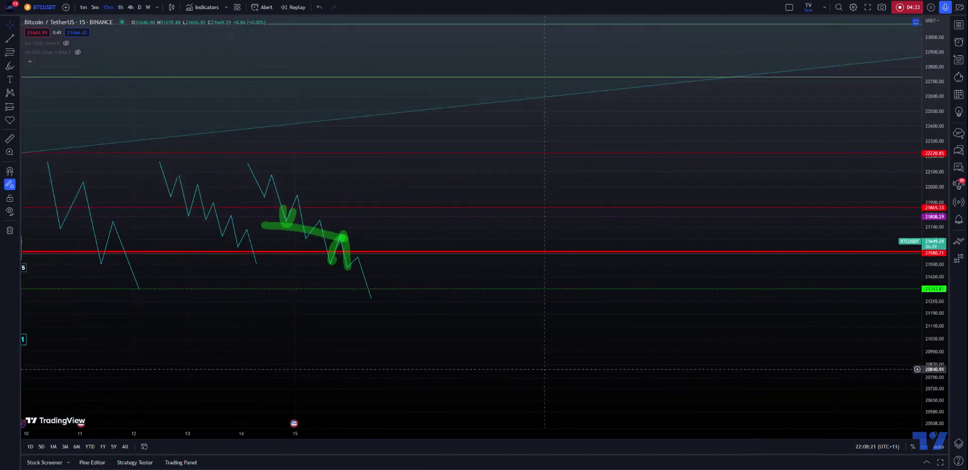
left_click_drag(547, 369, 643, 364)
left_click(9, 65)
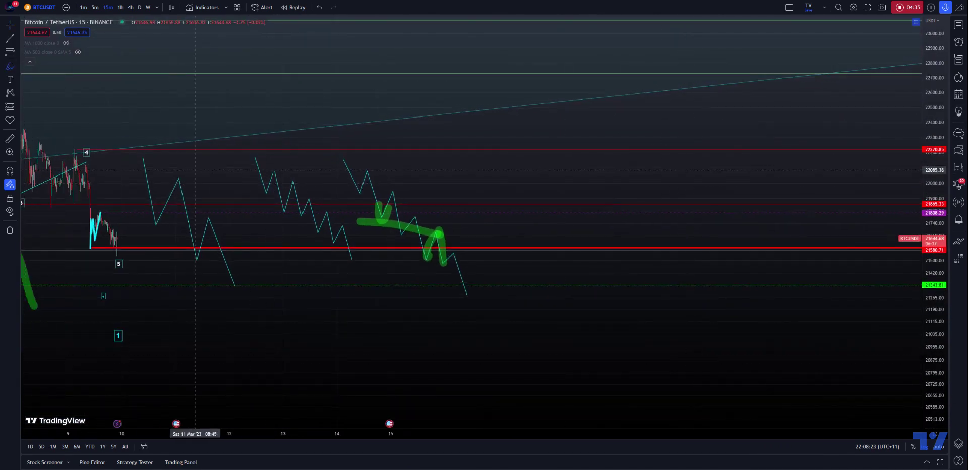
mouse_move(251, 154)
left_mouse_down()
mouse_move(317, 271)
mouse_move(349, 228)
mouse_move(273, 158)
left_mouse_up()
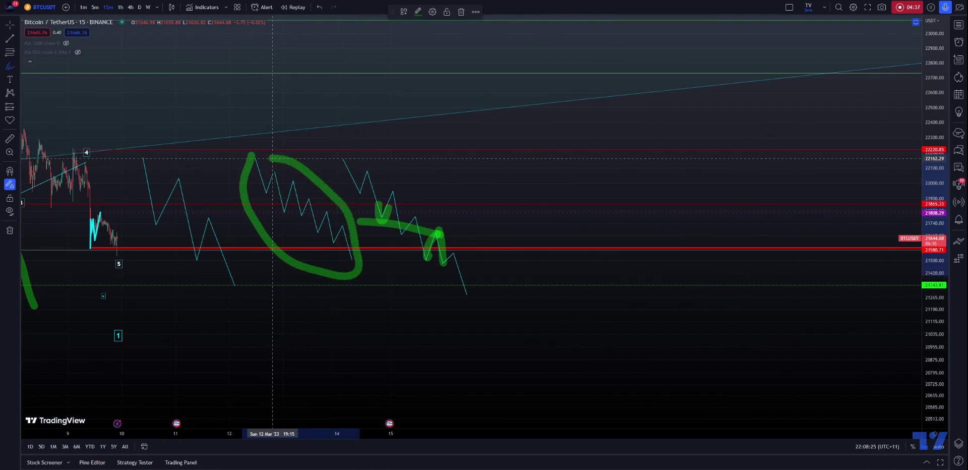
left_click_drag(296, 374, 391, 390)
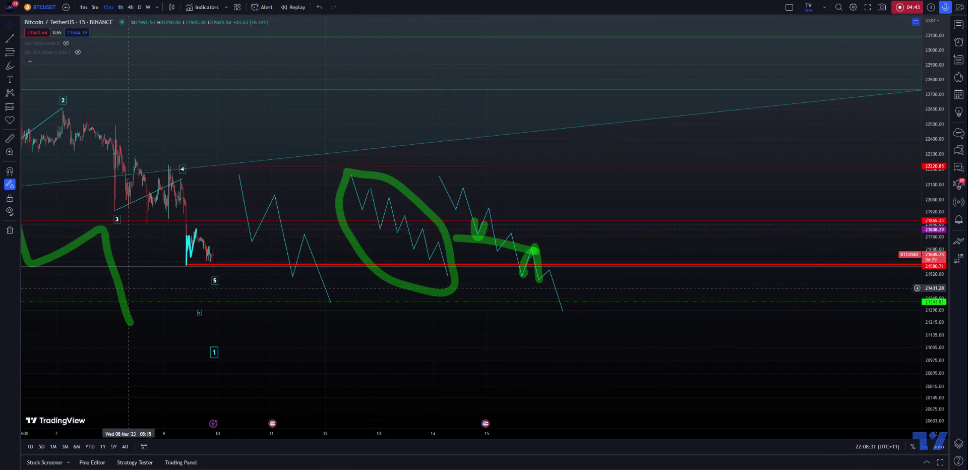
left_click(84, 7)
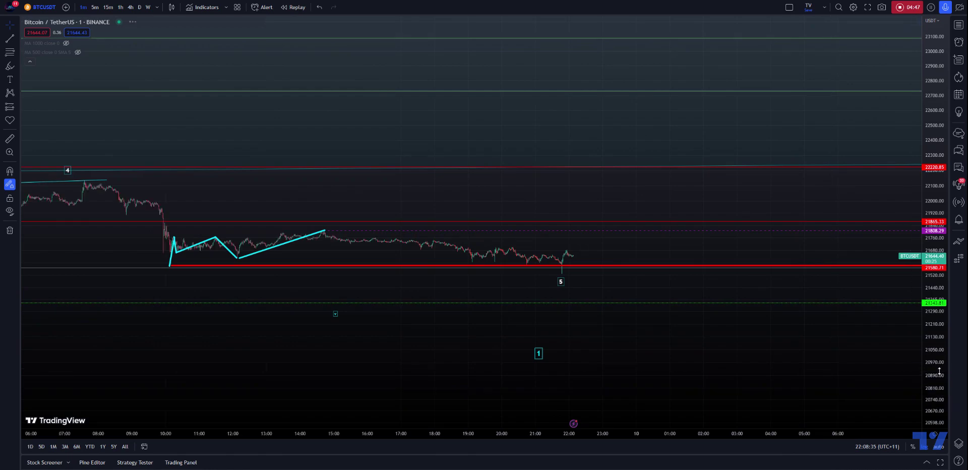
- Draw thin 1px cyan lines down from the 21808 peak along the evening decline
left_click_drag(923, 225, 924, 55)
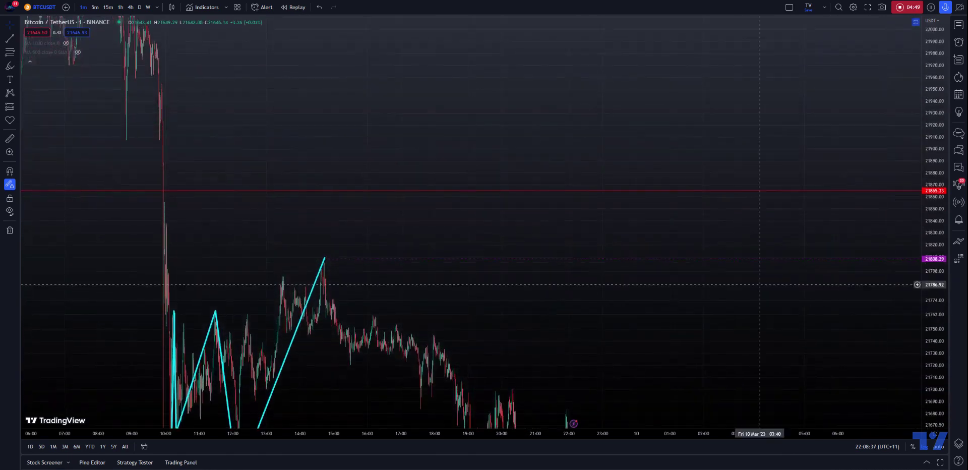
left_click_drag(685, 300, 682, 142)
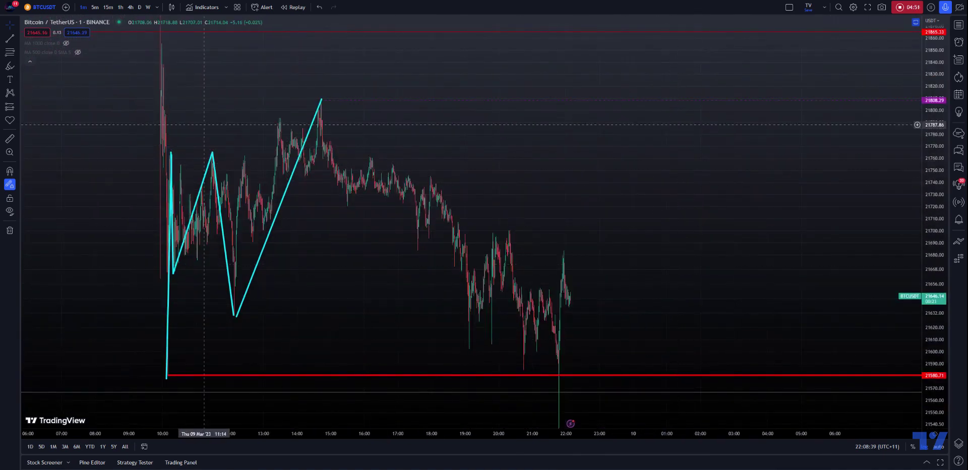
left_click(10, 66)
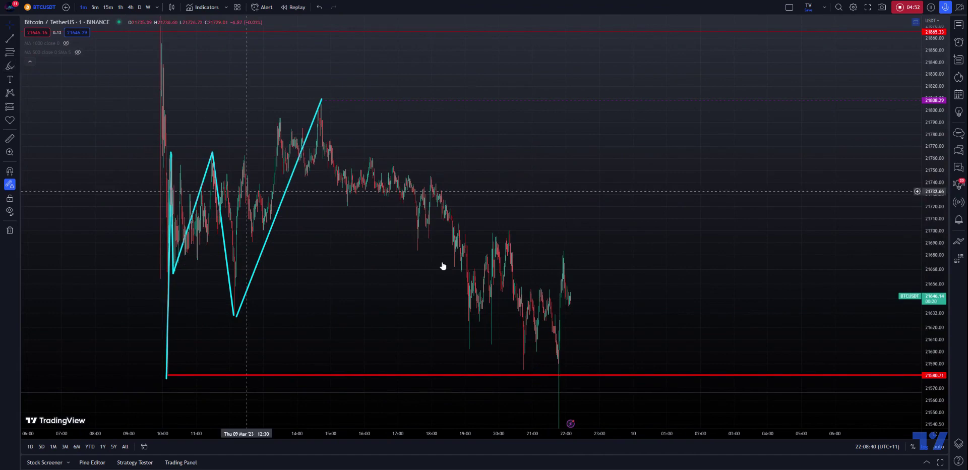
left_click(9, 39)
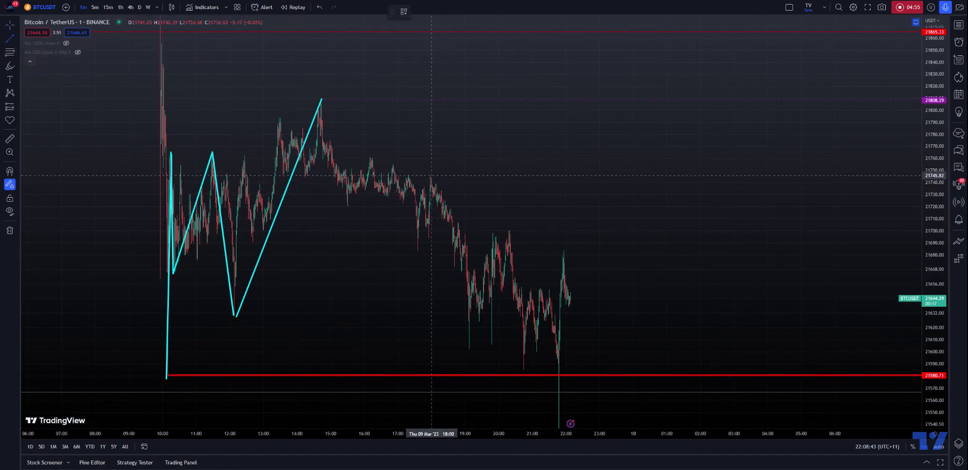
mouse_move(432, 176)
left_mouse_down()
mouse_move(464, 271)
mouse_move(470, 349)
left_mouse_up()
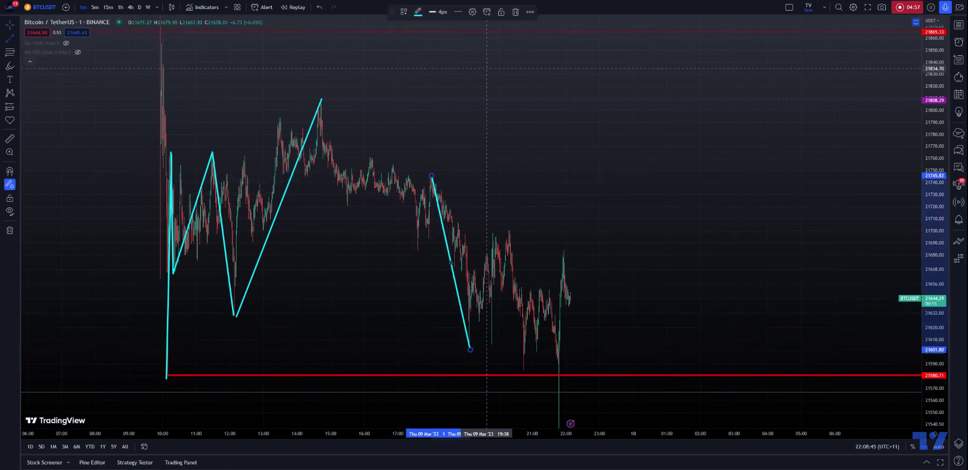
left_click(437, 11)
left_click(441, 28)
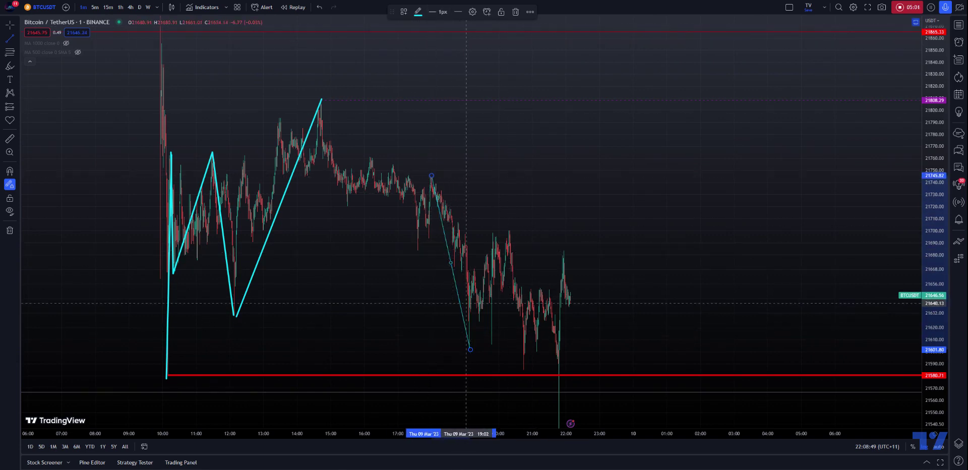
mouse_move(321, 101)
left_mouse_down()
mouse_move(353, 104)
mouse_move(412, 231)
left_mouse_up()
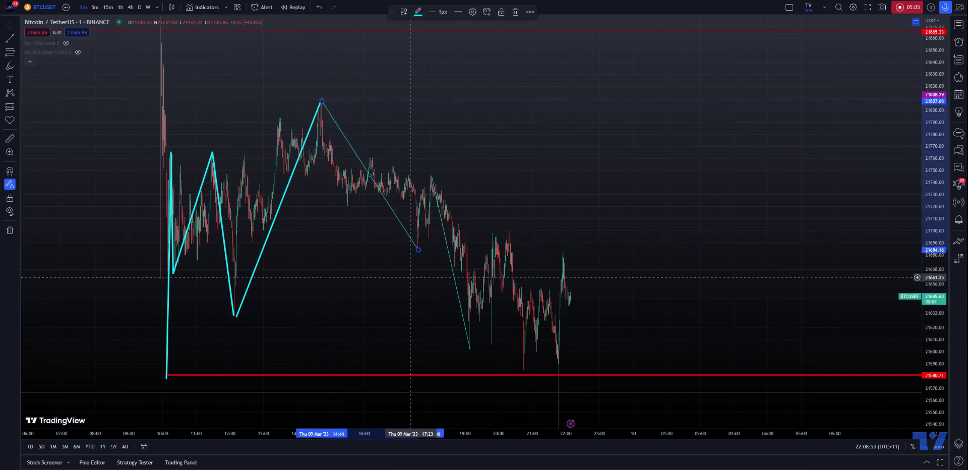
left_click(411, 277)
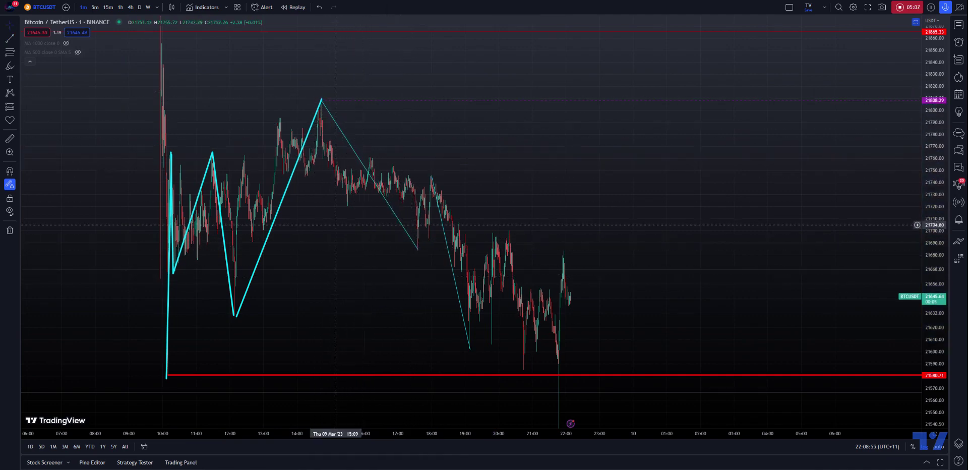
- Add a line from the 20:21 high to the late low, then shorten it to end higher
left_click_drag(365, 290, 320, 256)
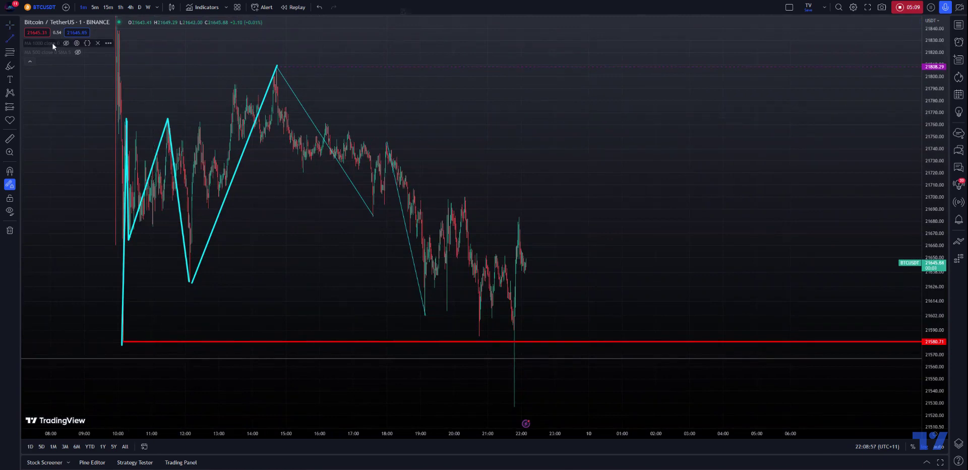
left_click(465, 197)
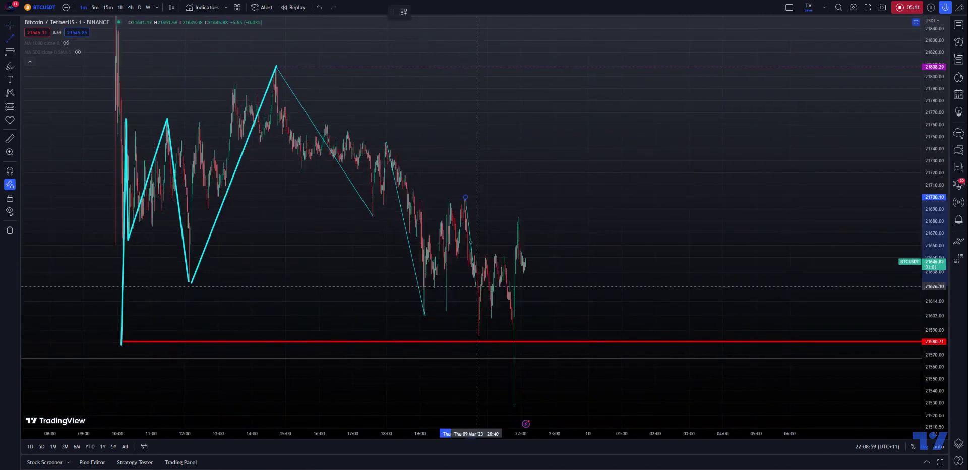
left_click(514, 407)
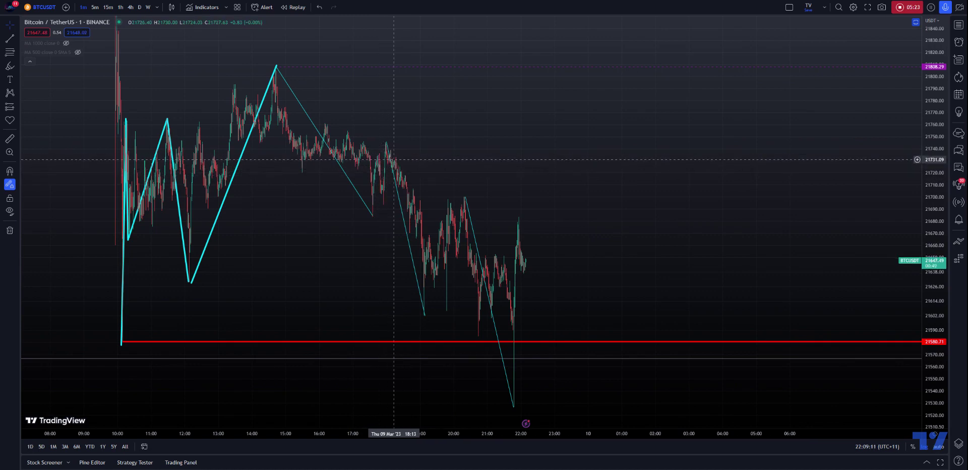
left_click_drag(288, 214, 394, 193)
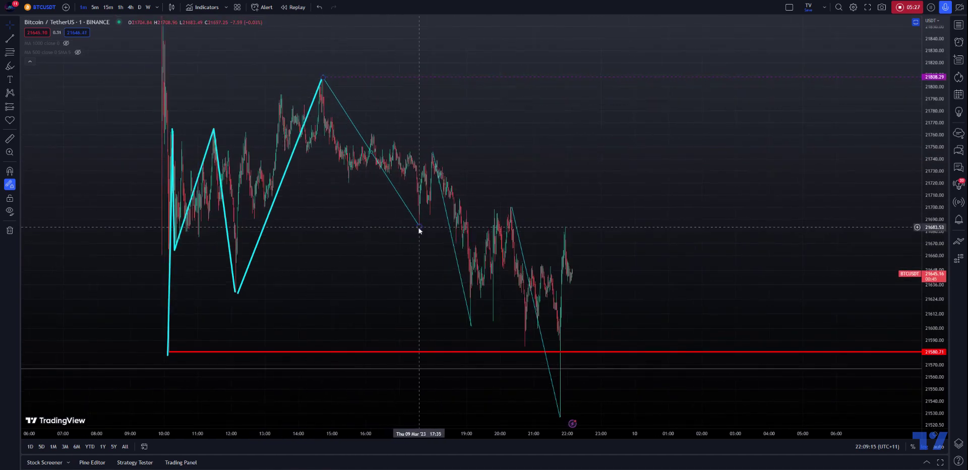
left_click_drag(419, 226, 348, 182)
right_click(398, 225)
left_click(189, 272)
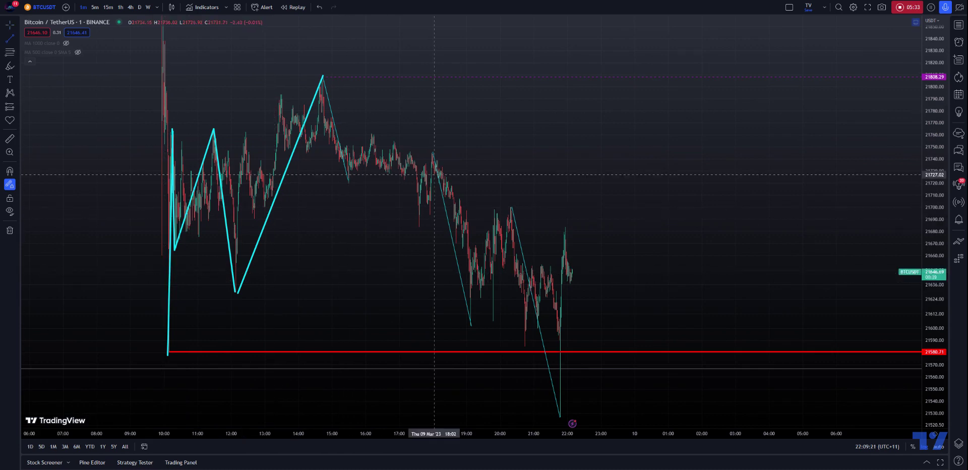
- Trace the correction's zigzag through its alternating lows and rebound points
left_click(348, 181)
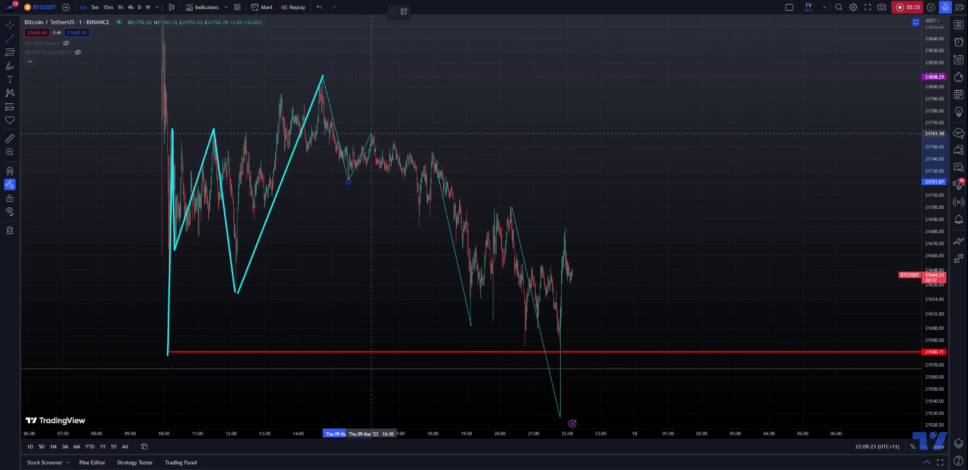
left_click(372, 133)
left_click(372, 133)
left_click(418, 227)
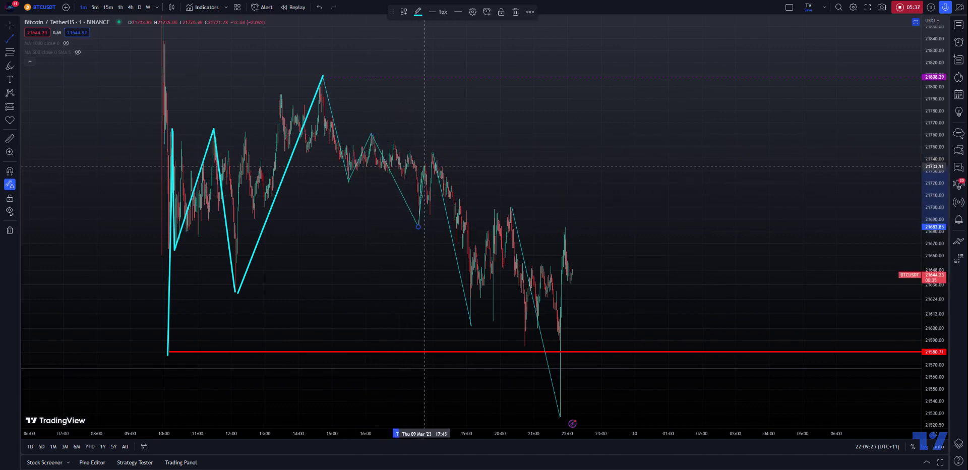
left_click(425, 165)
left_click(430, 217)
left_click(430, 217)
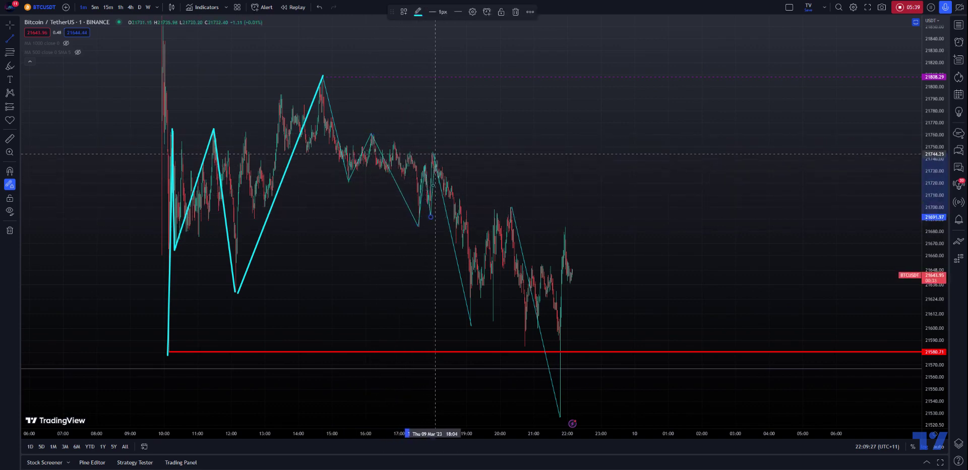
left_click(433, 151)
- Draw a cyan zigzag over the evening dip, from the 19:00 low to the 20:00 peak
key("Escape")
left_click_drag(673, 247, 770, 192)
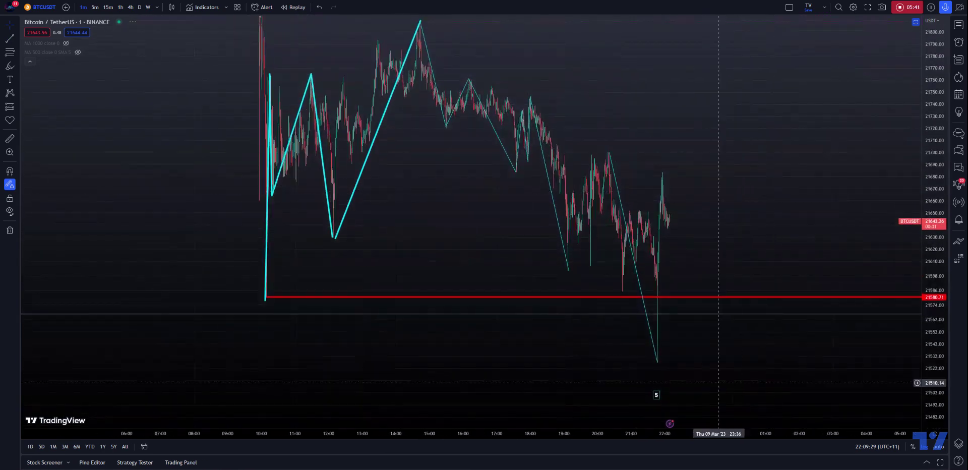
left_click_drag(553, 433, 244, 433)
left_click_drag(240, 348, 488, 364)
key("alt+t")
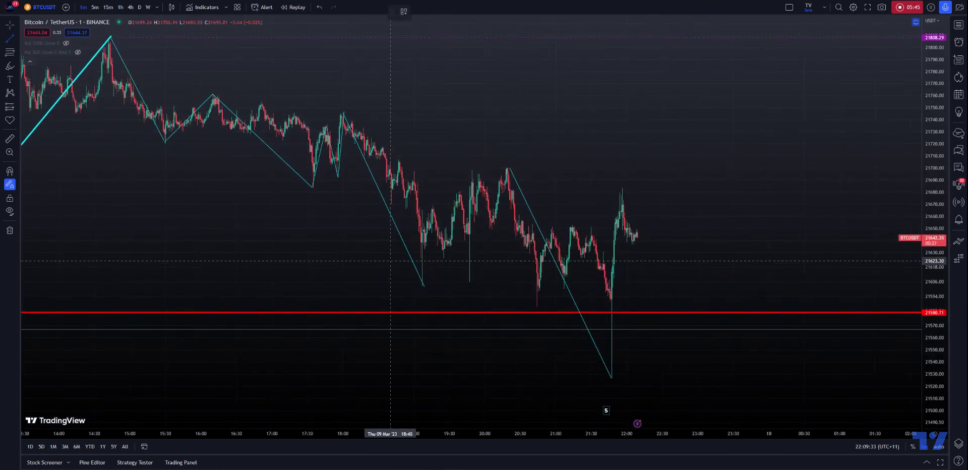
left_click(419, 283)
left_click(456, 189)
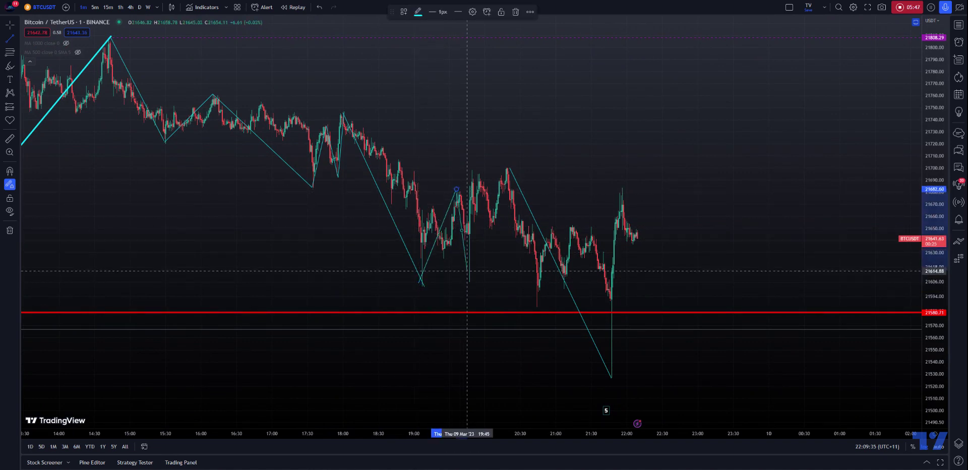
left_click(469, 285)
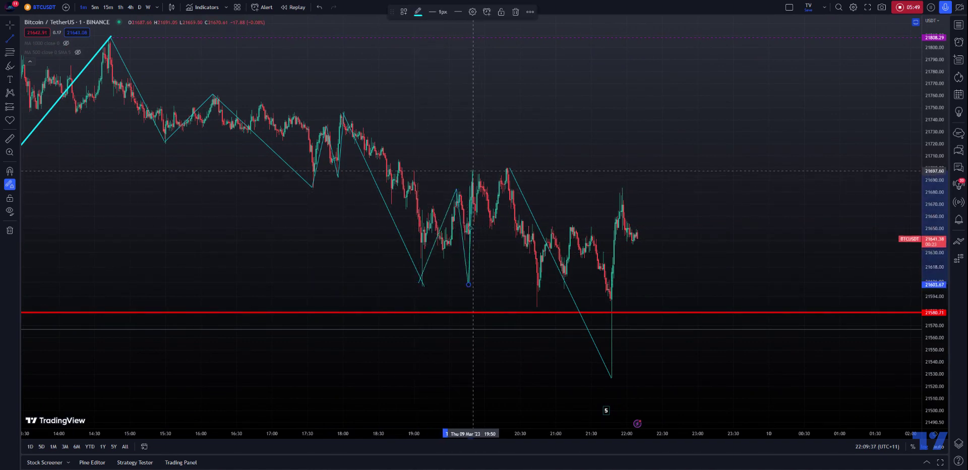
left_click(473, 171)
left_click(493, 230)
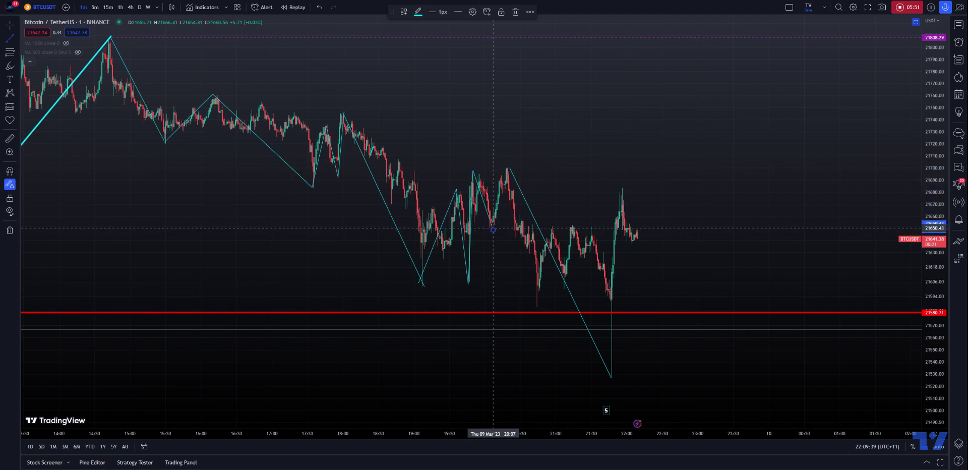
left_click(506, 167)
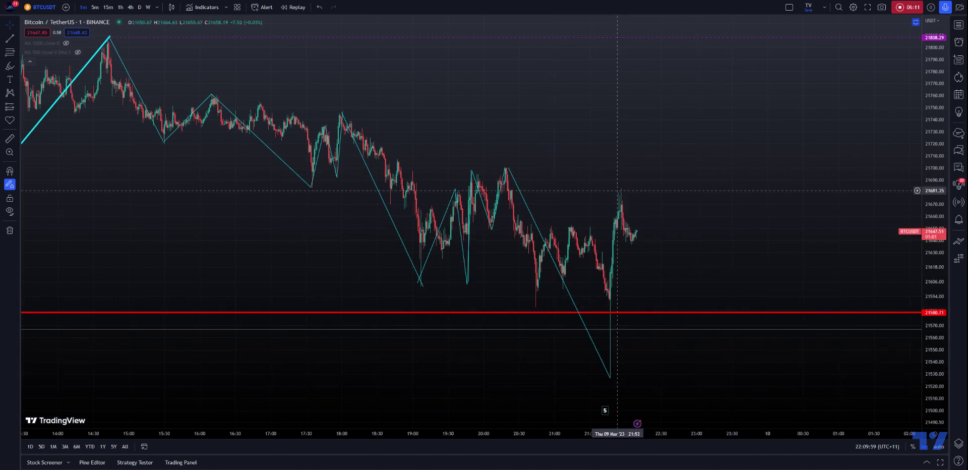
- Switch to 1-hour candles, reset the scale, and pan to the full wave count
left_click(120, 7)
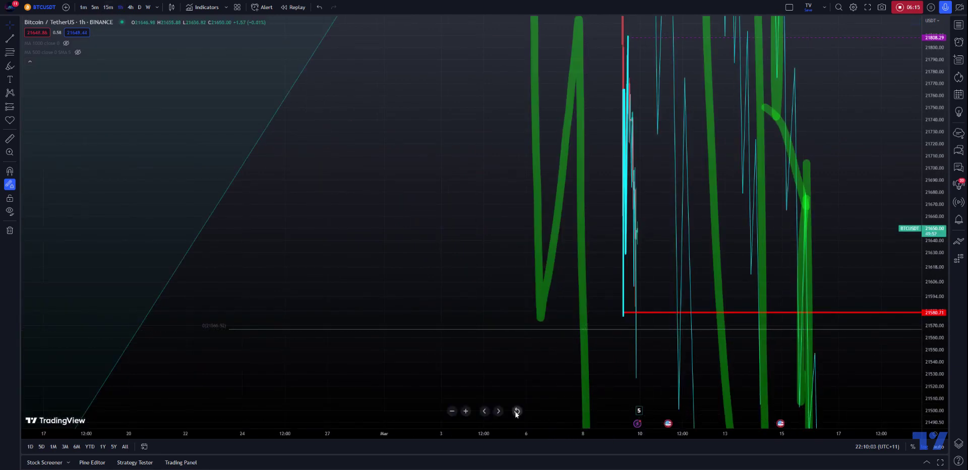
left_click(517, 412)
right_click(777, 417)
left_click_drag(676, 373, 294, 363)
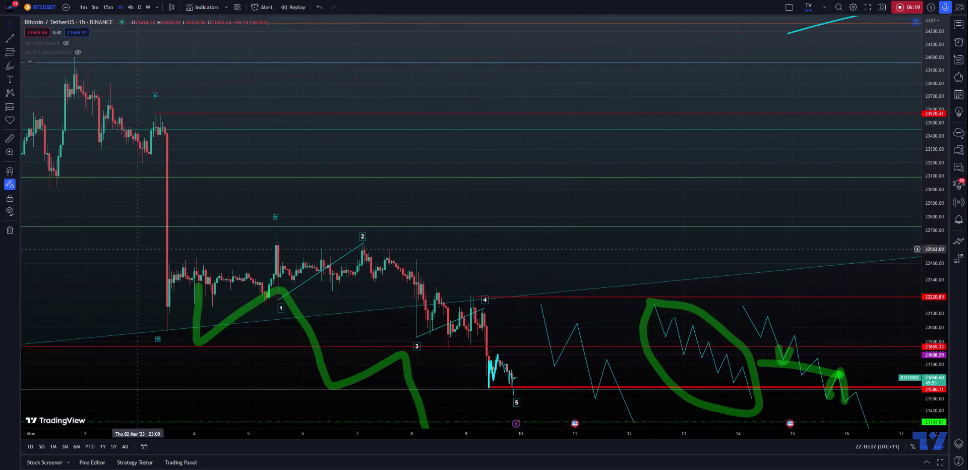
- Hide all drawings and bring the latest hourly candles into view with wider spacing
key("ctrl+alt+h")
left_click_drag(575, 425, 643, 401)
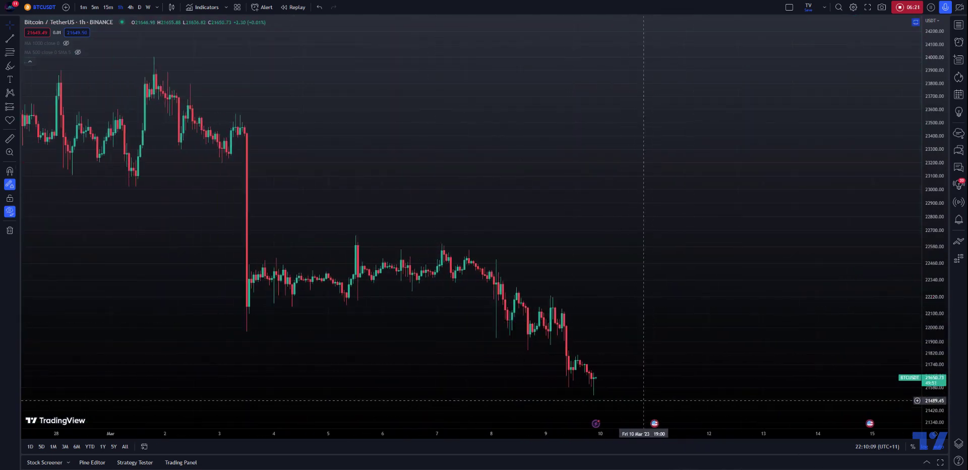
left_click_drag(553, 434, 156, 399)
left_click_drag(393, 318, 786, 323)
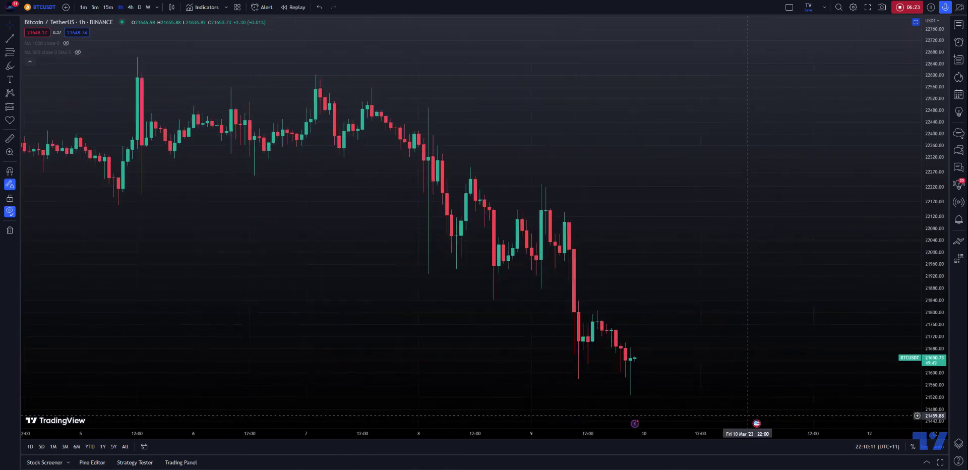
scroll(748, 416, "up", 5)
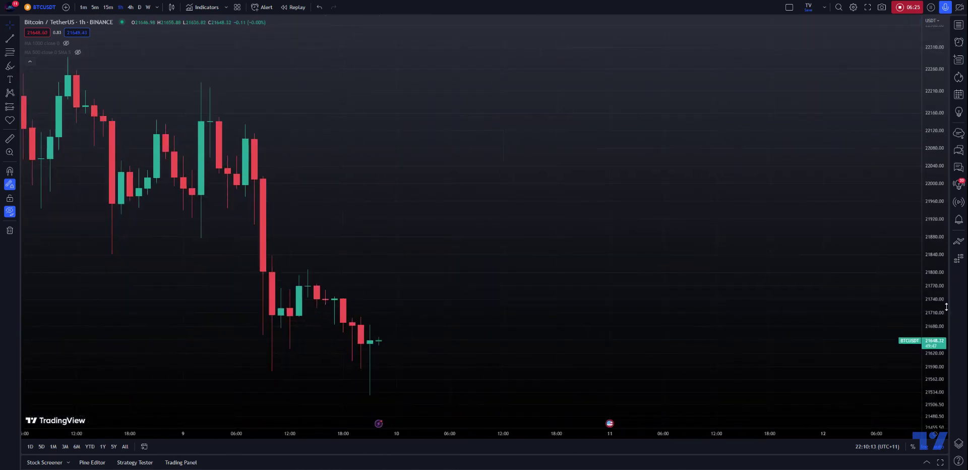
- Stretch the price scale and centre the bare candles around the 9 March drop
left_click_drag(947, 307, 939, 256)
left_click_drag(691, 290, 831, 187)
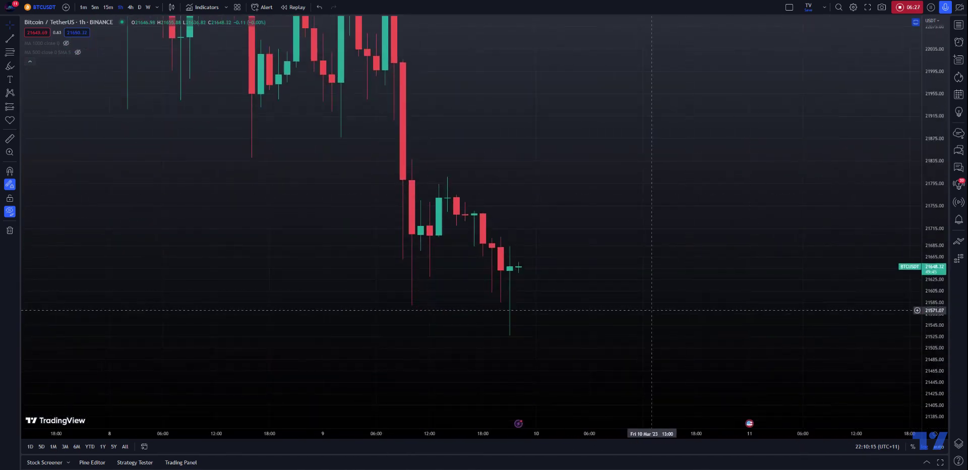
left_click_drag(652, 311, 719, 333)
left_click_drag(529, 436, 590, 435)
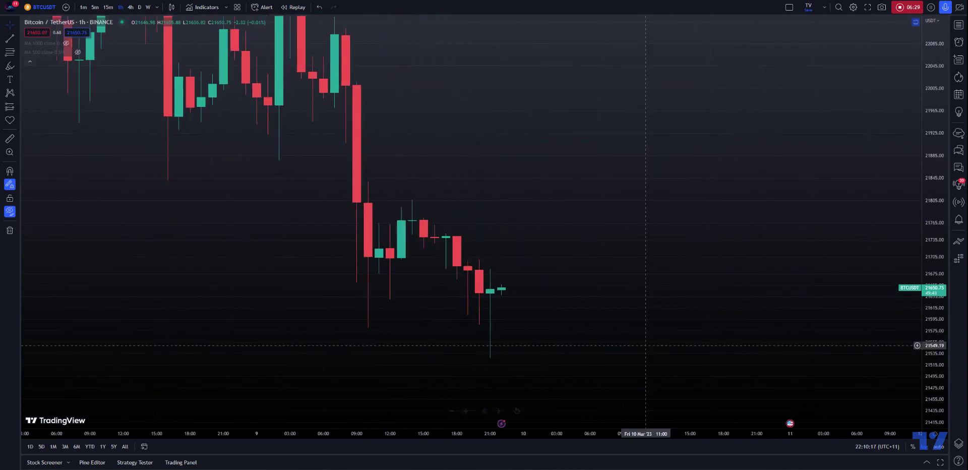
left_click_drag(944, 321, 932, 210)
left_click_drag(724, 321, 715, 228)
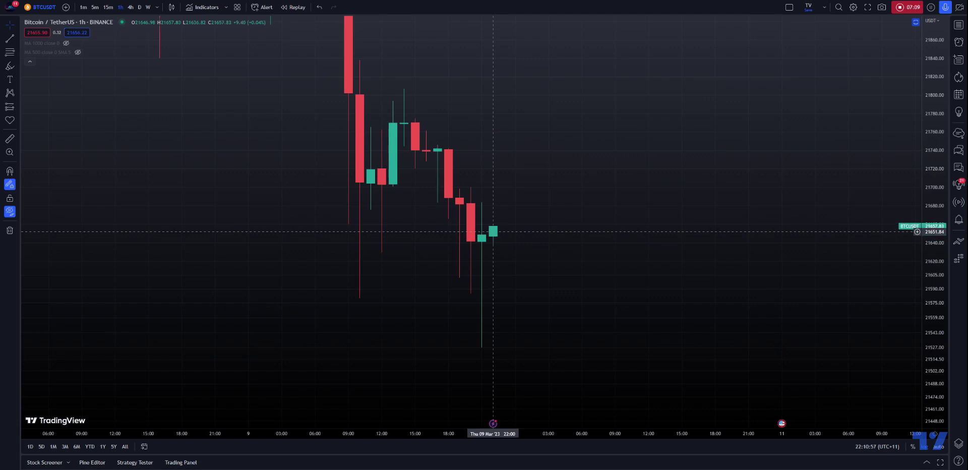
- Zoom far out to show the bare 1-hour candles from November to March
left_click_drag(246, 202, 497, 292)
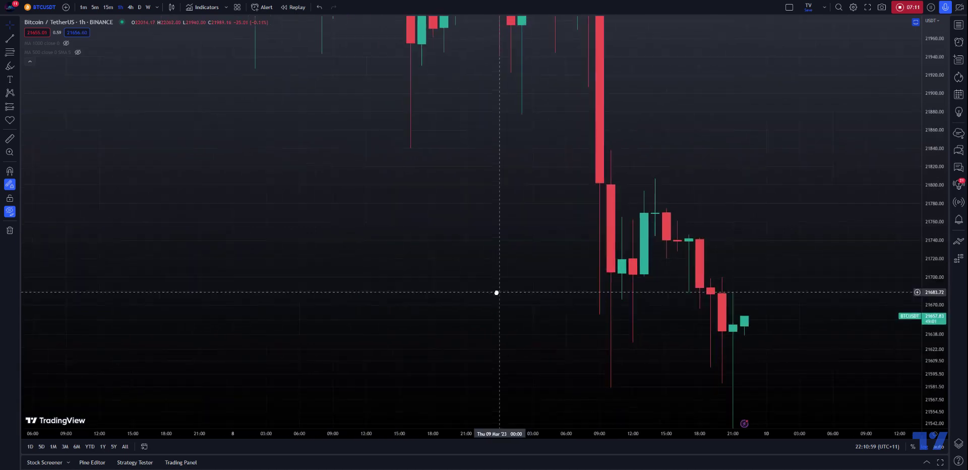
left_click_drag(935, 39, 935, 111)
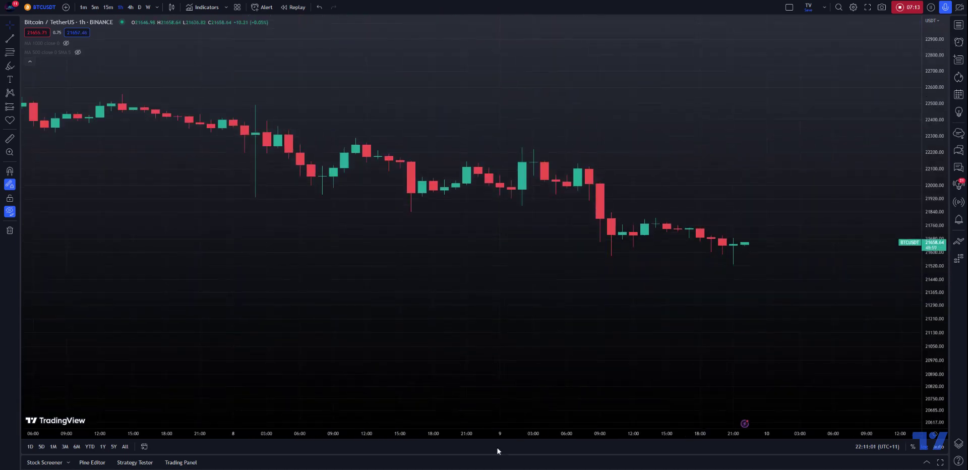
scroll(544, 394, "down", 15)
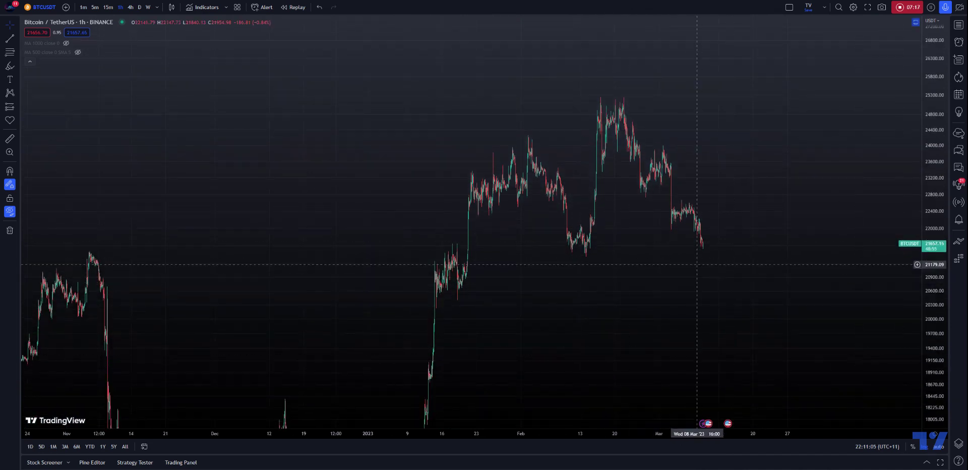
- Switch the chart to 15-minute candles and frame the recent days
left_click(109, 8)
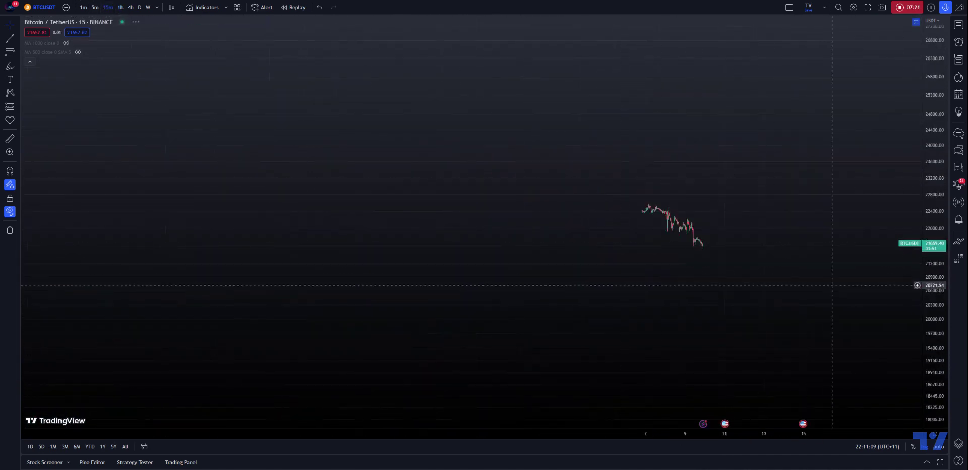
left_click_drag(938, 313, 933, 124)
left_click_drag(788, 213, 745, 270)
scroll(522, 351, "up", 3)
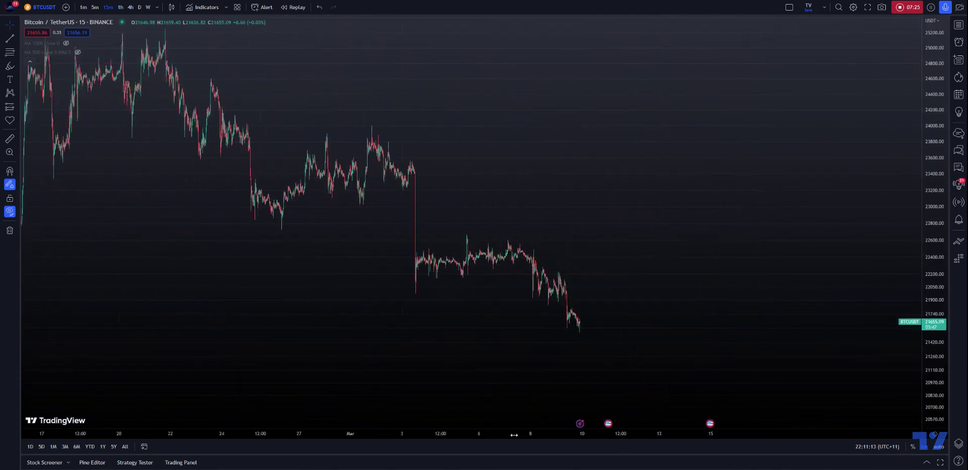
left_click_drag(521, 351, 578, 375)
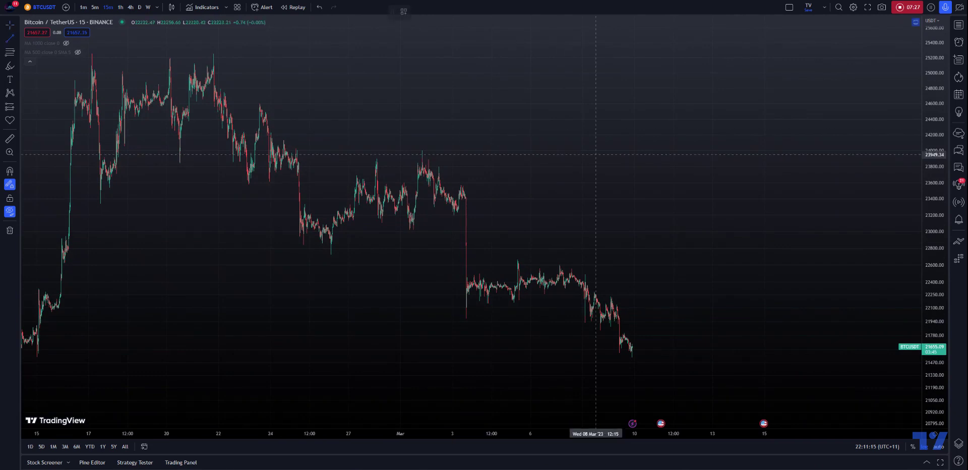
- Show all drawings again and delete the green zigzag stroke and the green ellipse around the projection
key("ctrl+alt+h")
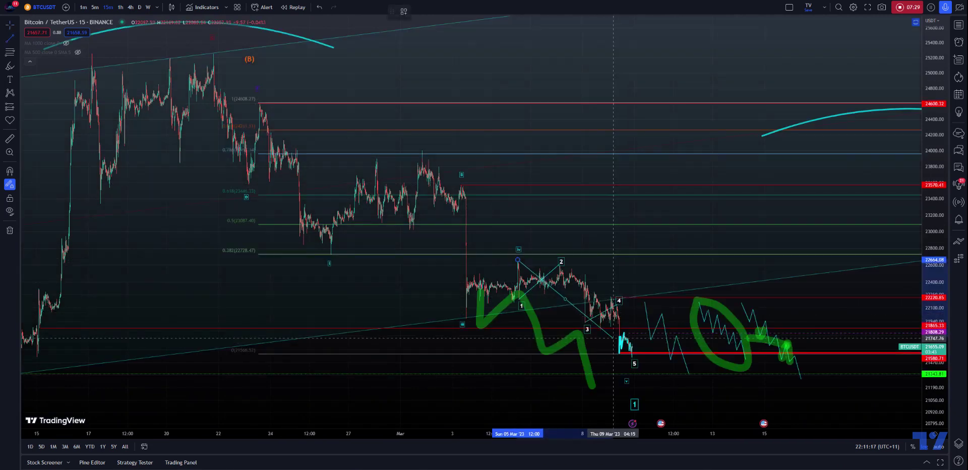
key("Escape")
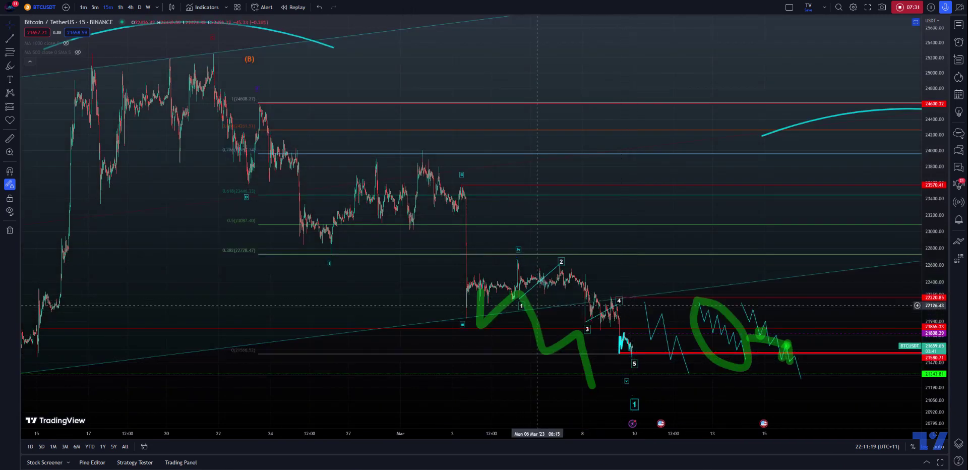
left_click(536, 320)
key("Delete")
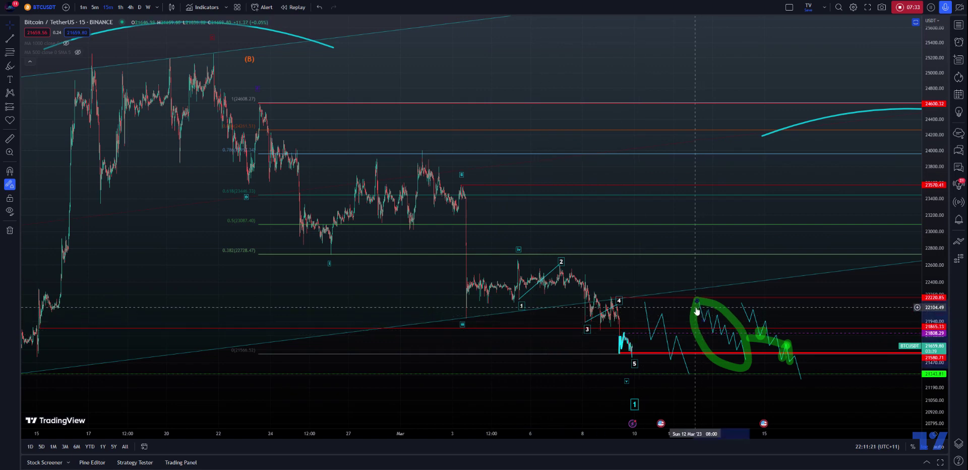
key("Delete")
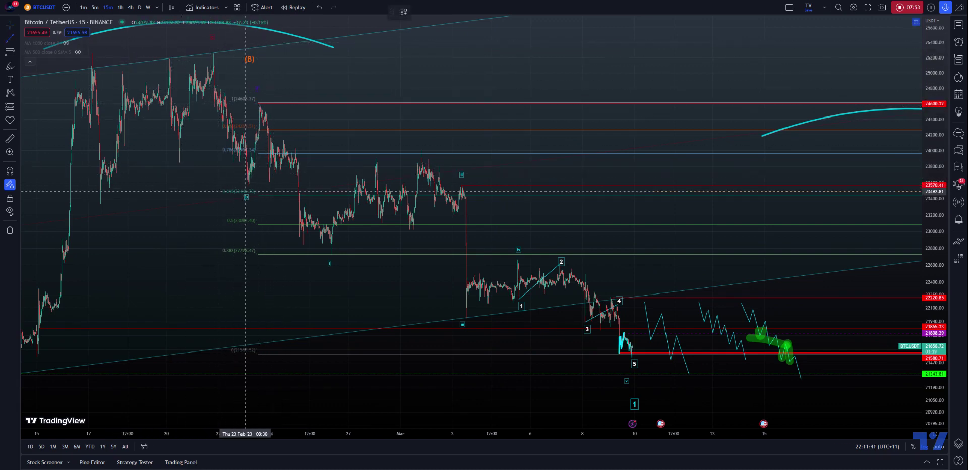
- Trace a cyan zigzag from the Feb 23 high via the Feb 26 low and the Mar 3 high and low to the Mar 5 high
left_click(259, 104)
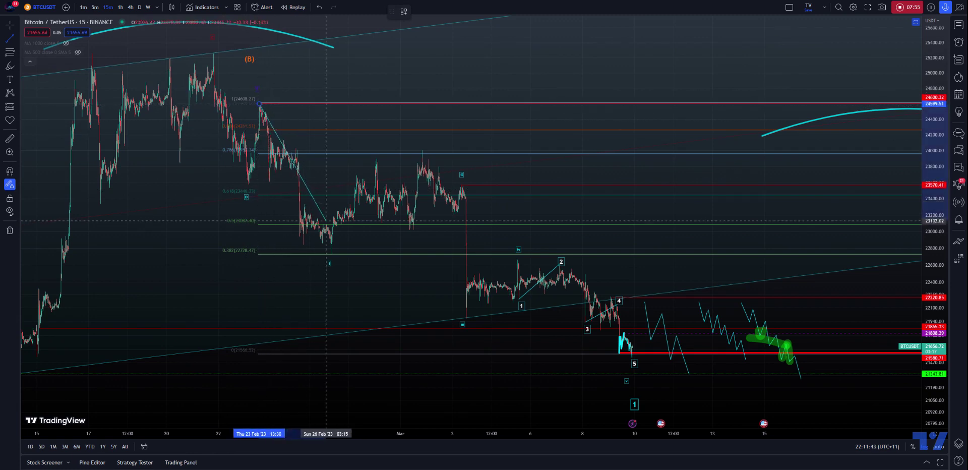
left_click(330, 252)
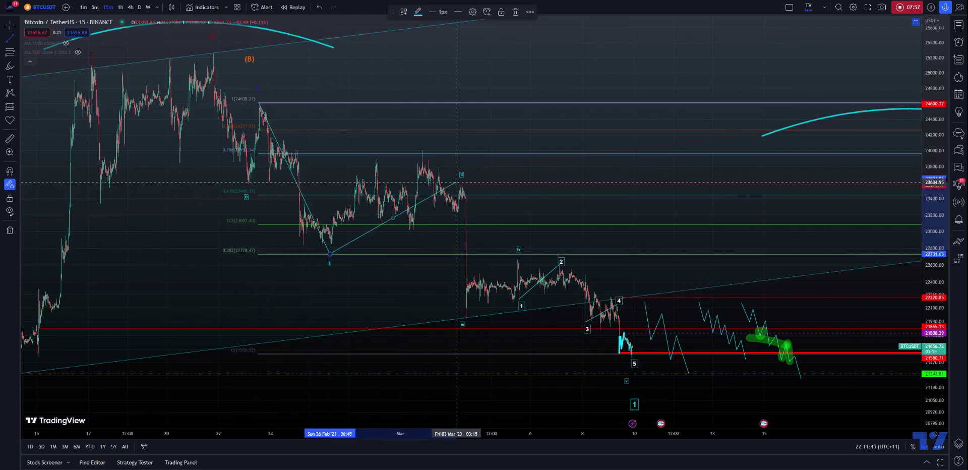
left_click(459, 186)
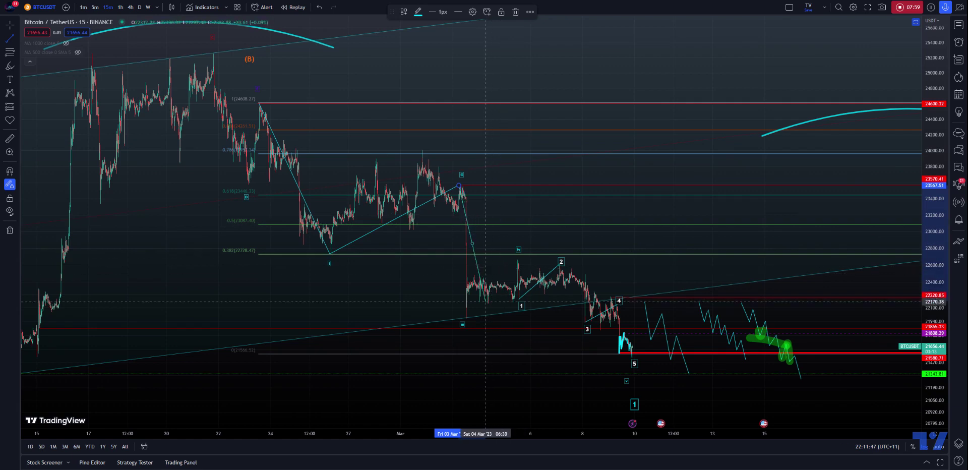
left_click(467, 319)
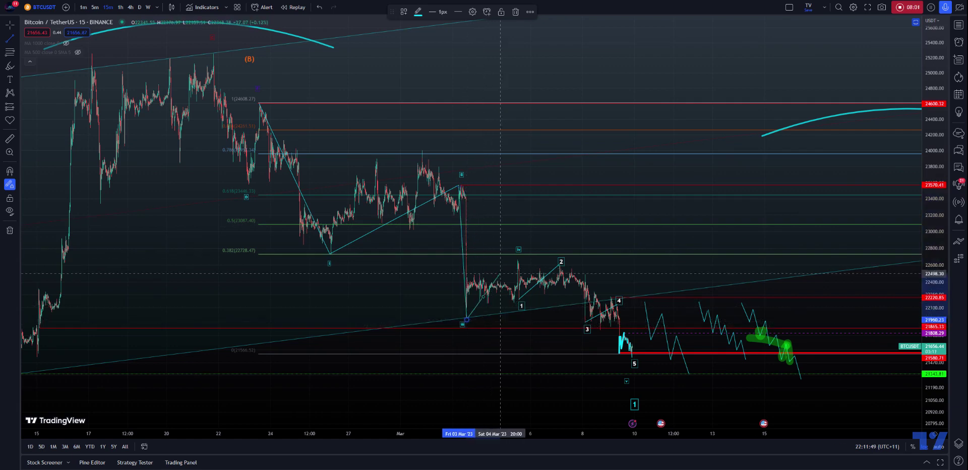
left_click(519, 259)
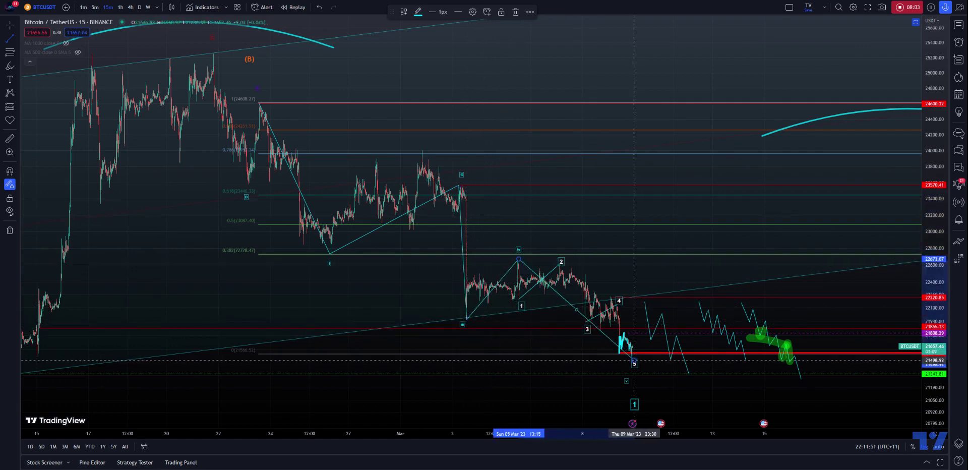
key("Escape")
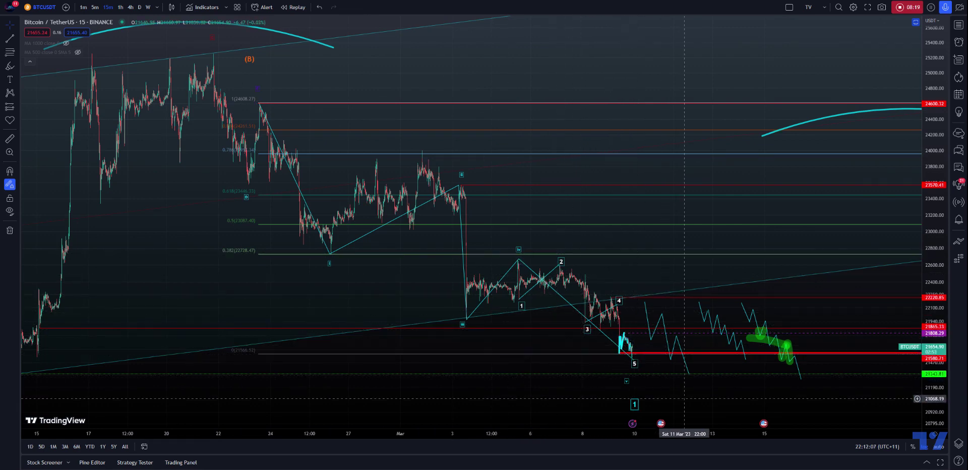
- Remove the red 21580.71 ray and the Fibonacci retracement
right_click(689, 399)
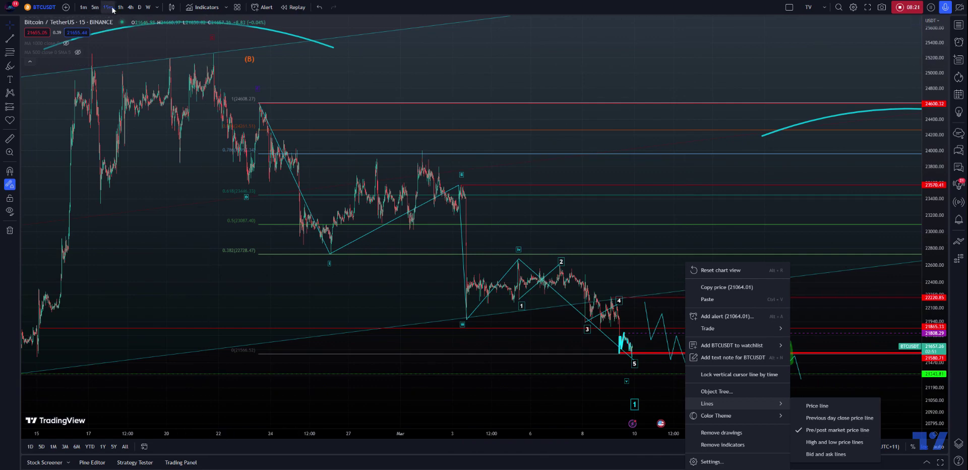
left_click(598, 383)
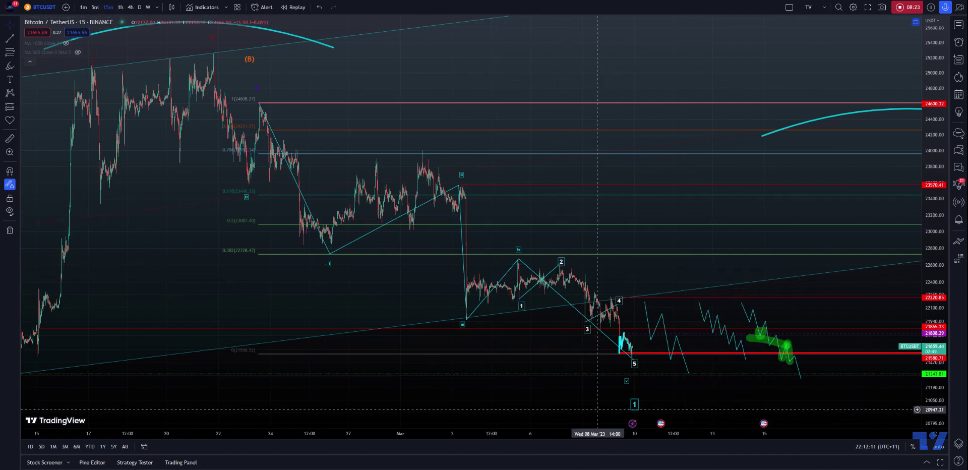
left_click_drag(681, 395, 577, 388)
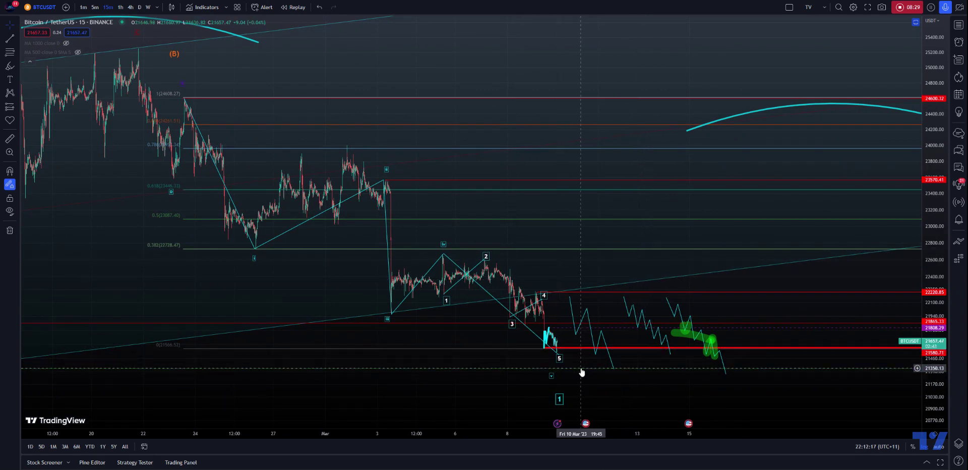
middle_click(578, 347)
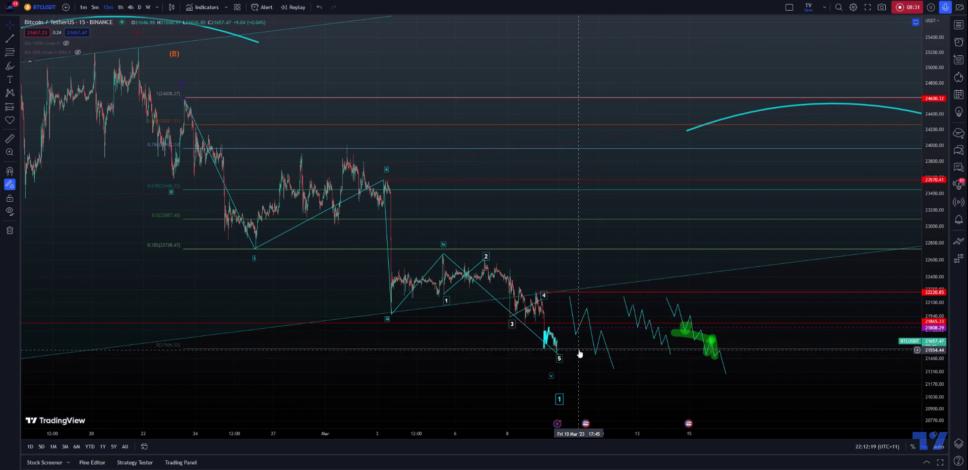
left_click(580, 350)
key("Delete")
- Delete four nearby teal projected zigzag segments
middle_click(579, 328)
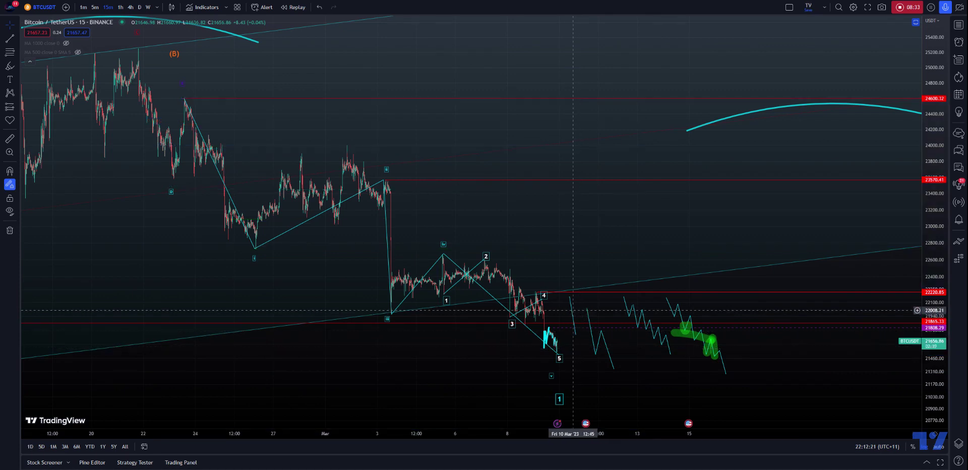
middle_click(572, 310)
left_click(588, 318)
key("Delete")
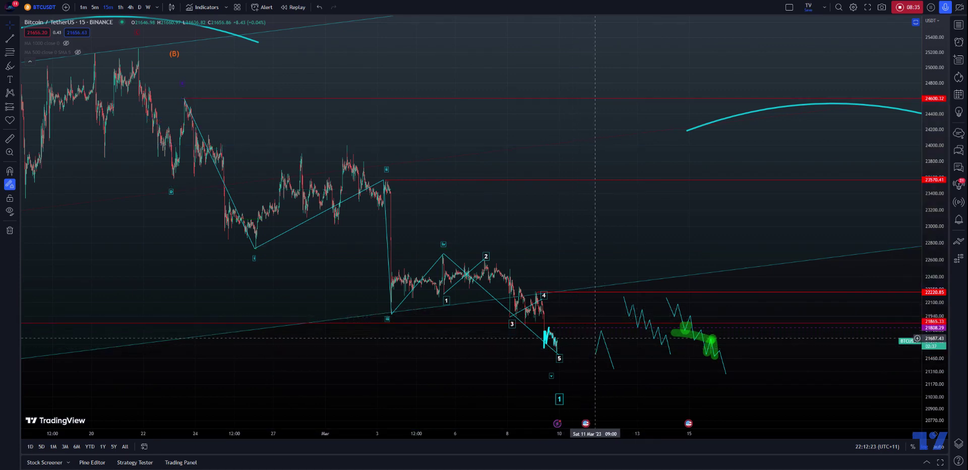
left_click(601, 337)
key("Delete")
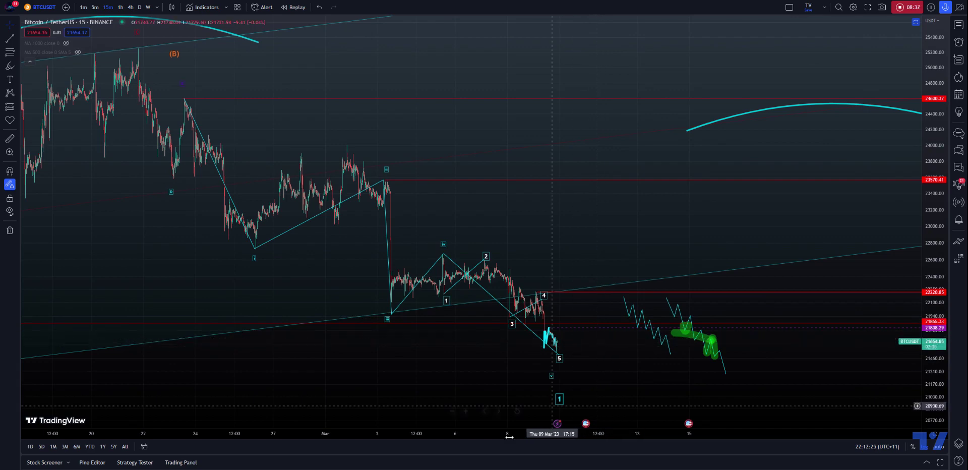
- Rescale the time axis and centre the wave count with room on the right
left_click_drag(494, 431, 658, 442)
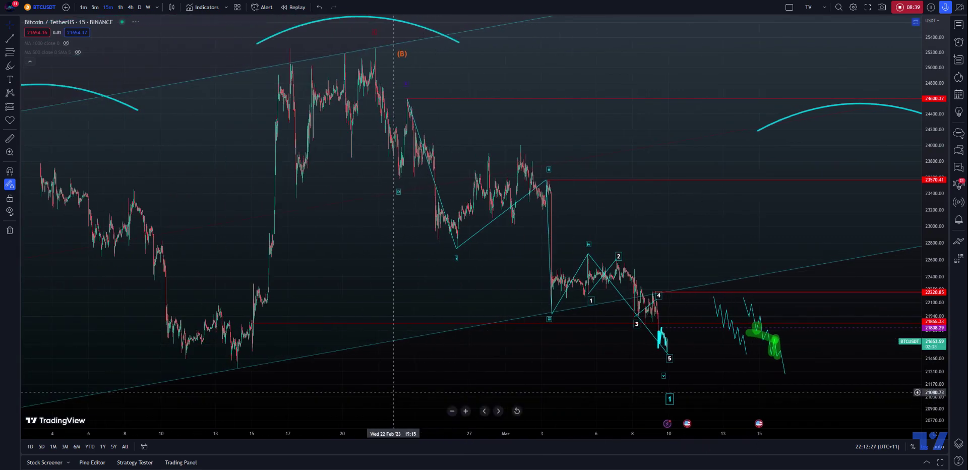
left_click_drag(401, 393, 590, 400)
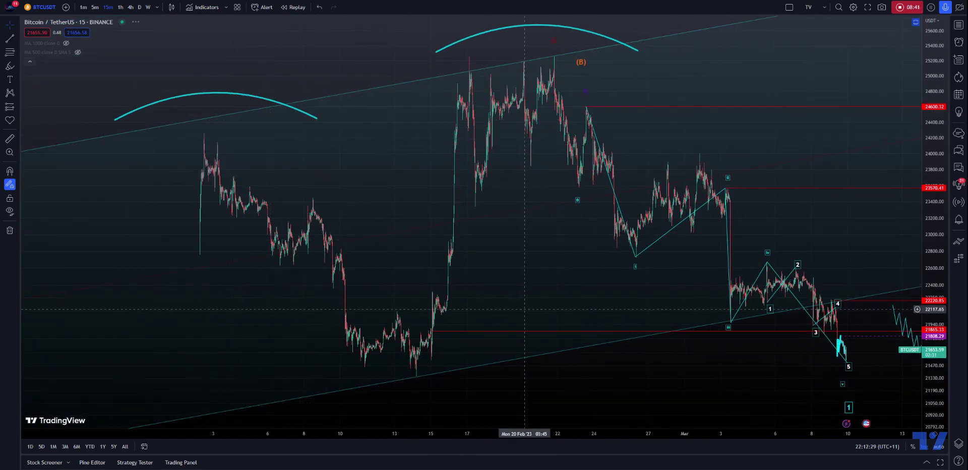
left_click_drag(575, 360, 332, 350)
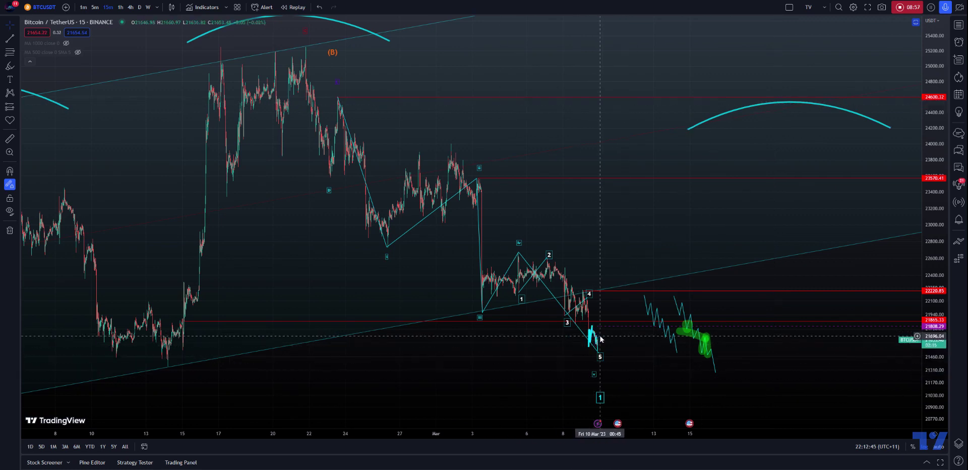
left_click_drag(521, 434, 26, 360)
left_click_drag(141, 352, 364, 360)
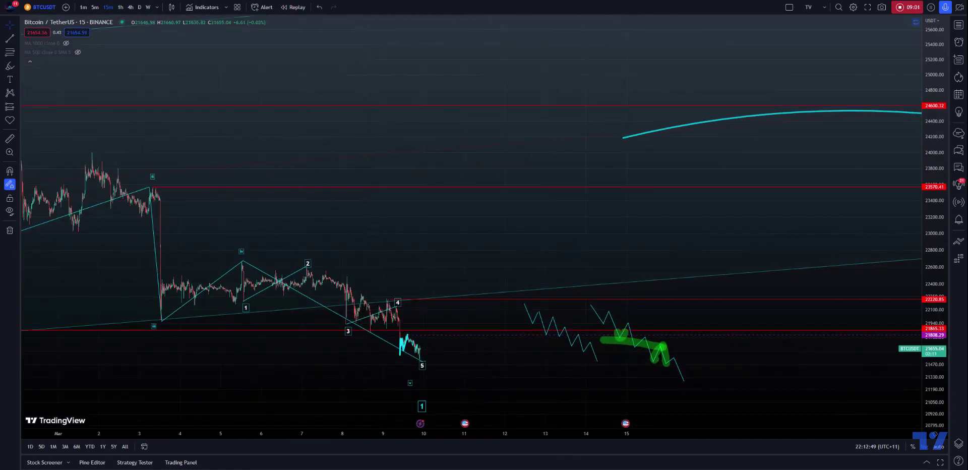
- Switch to 5-minute candles, frame waves 3 to 5, and select the cyan zigzag
left_click(93, 8)
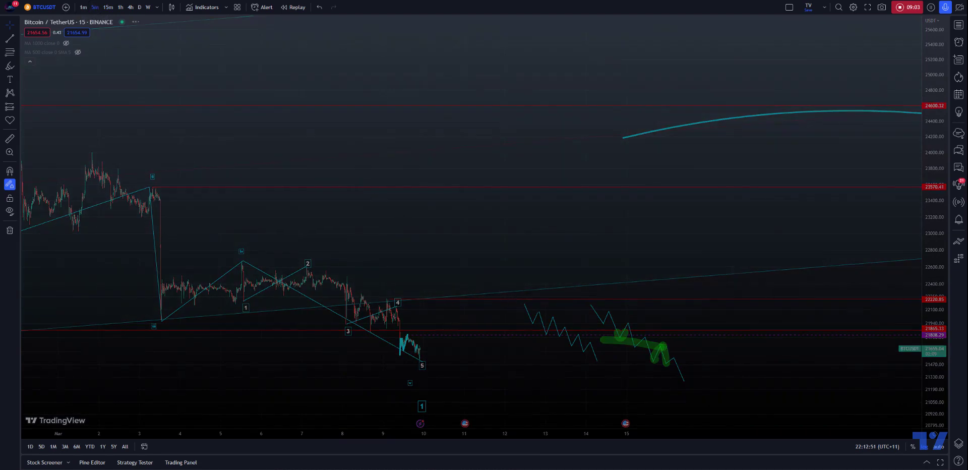
left_click_drag(932, 387, 929, 171)
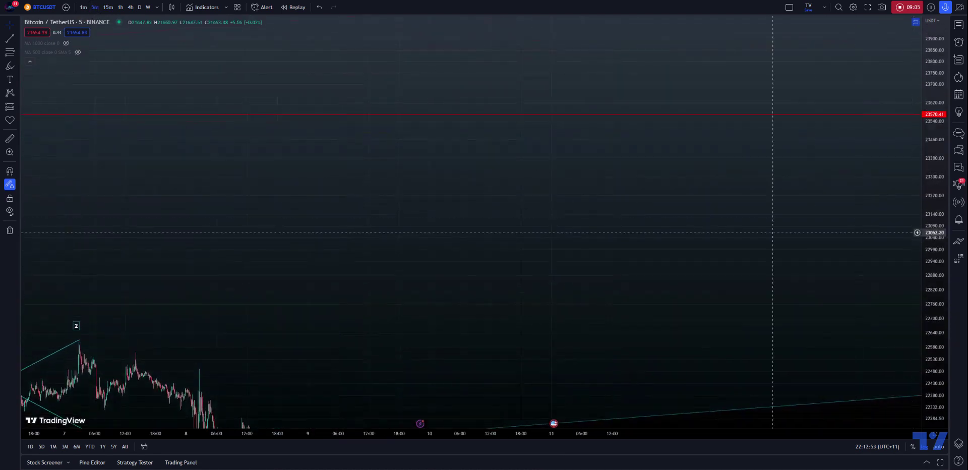
left_click_drag(507, 364, 784, 149)
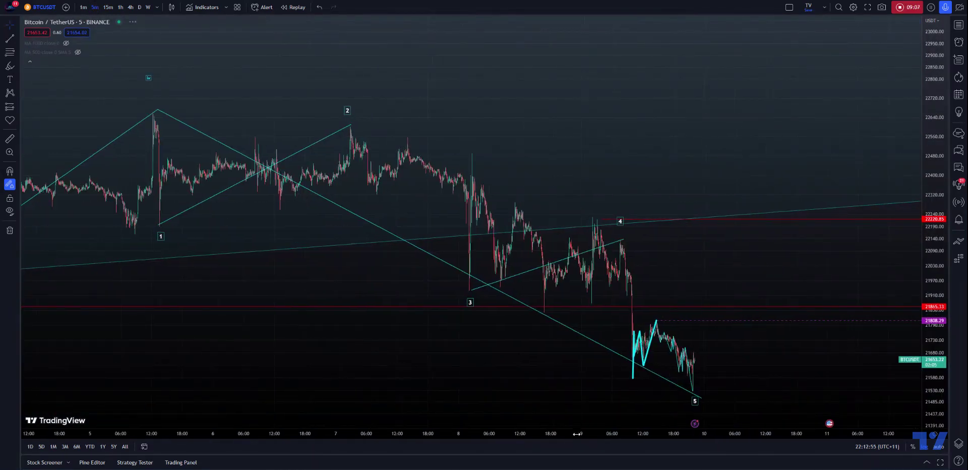
scroll(483, 253, "up", 4)
left_click_drag(679, 386, 671, 330)
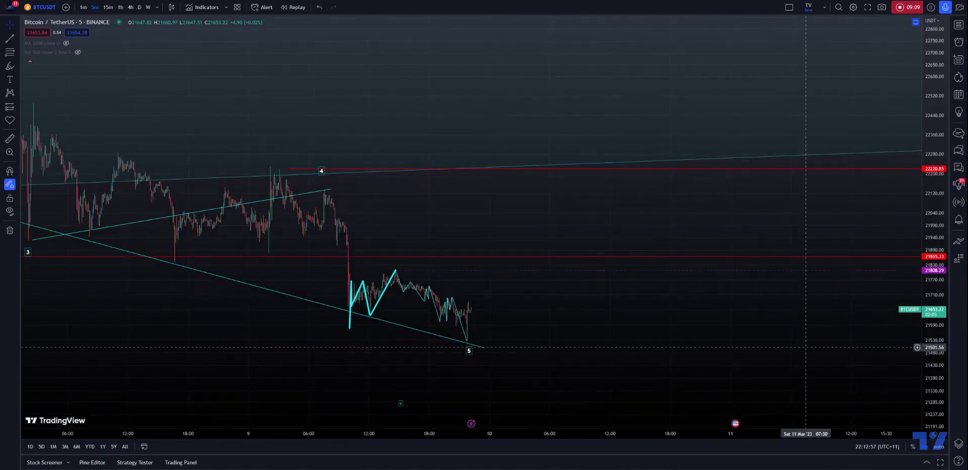
left_click_drag(932, 354, 934, 256)
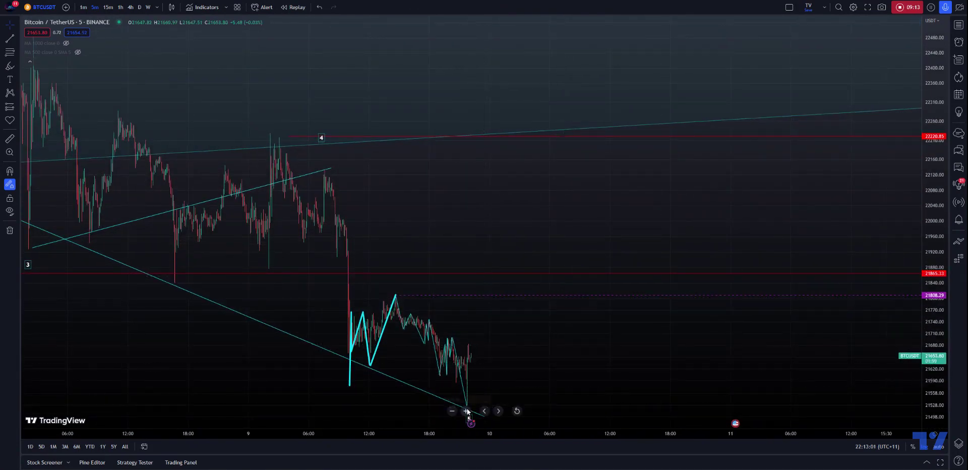
left_click_drag(540, 378, 541, 342)
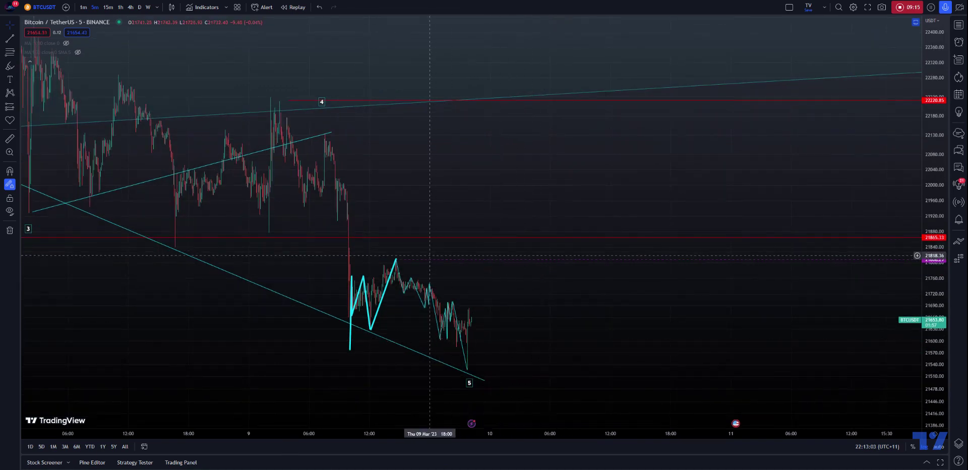
left_click(430, 263)
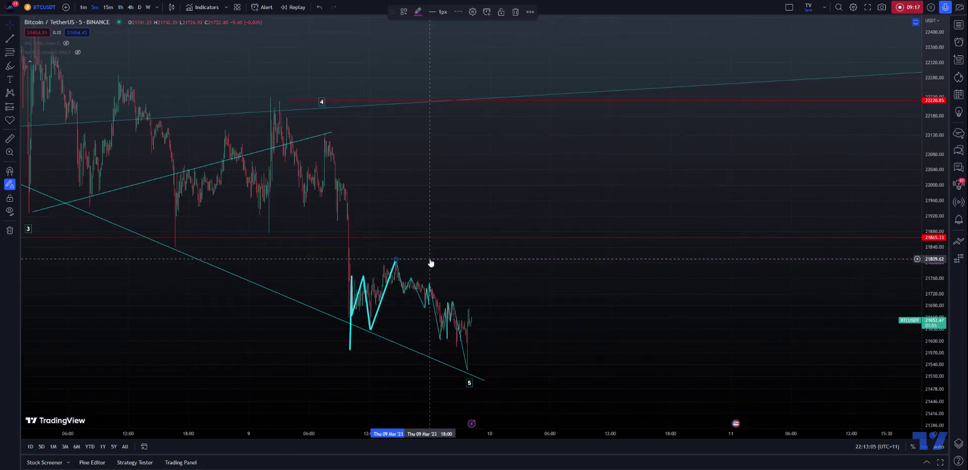